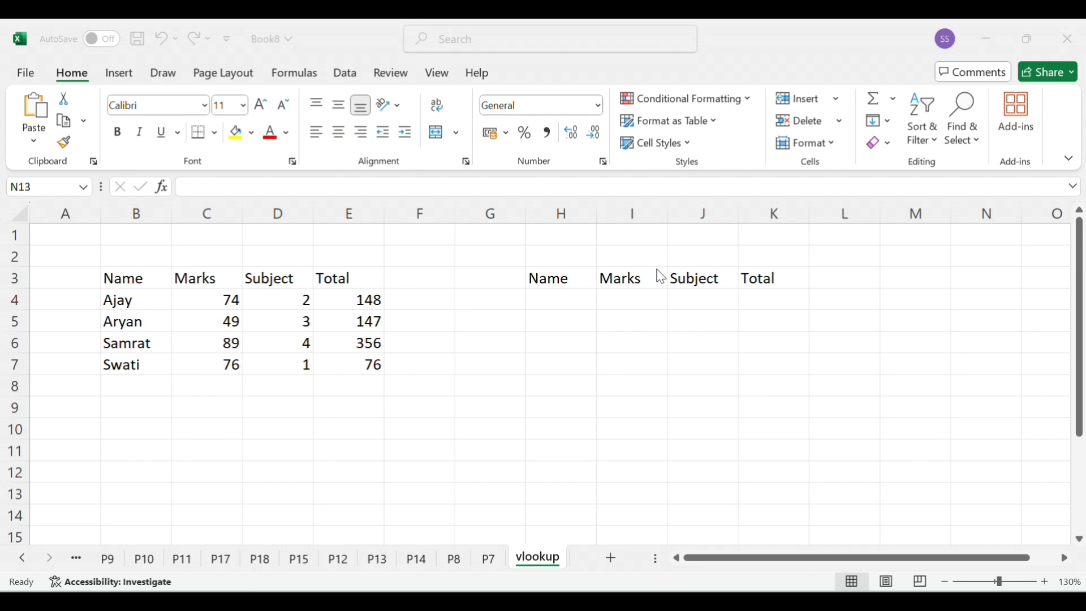
Enter the formula =VLOOKUP(H4,B4:E7,2,0) in cell I4 to look up the marks by exact name match.
{"action": "left_click", "coordinate": [637, 303]}
{"action": "left_click", "coordinate": [637, 302]}
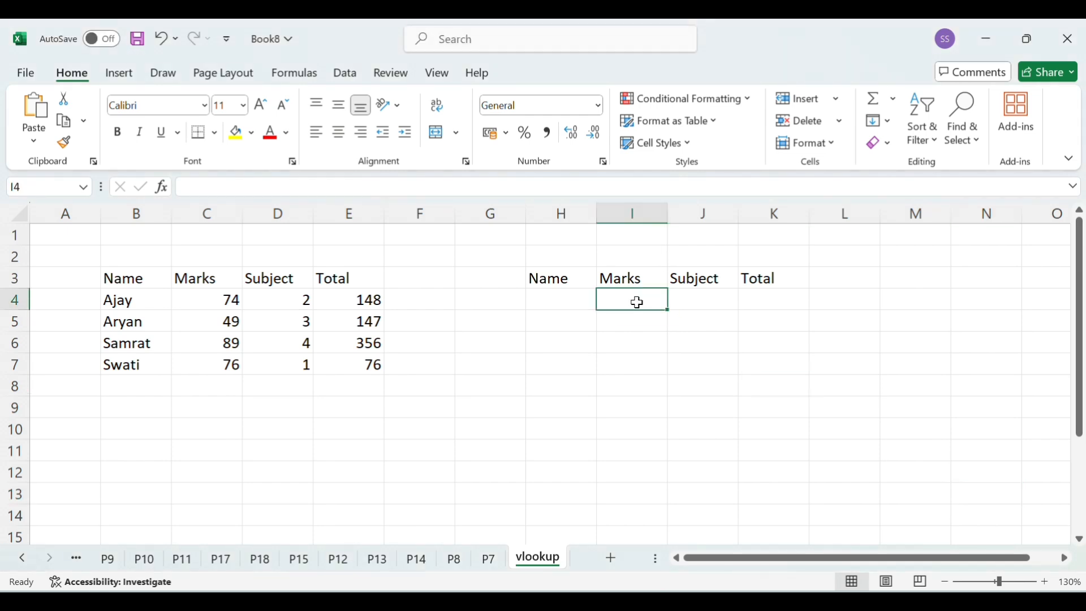
{"action": "type", "text": "="}
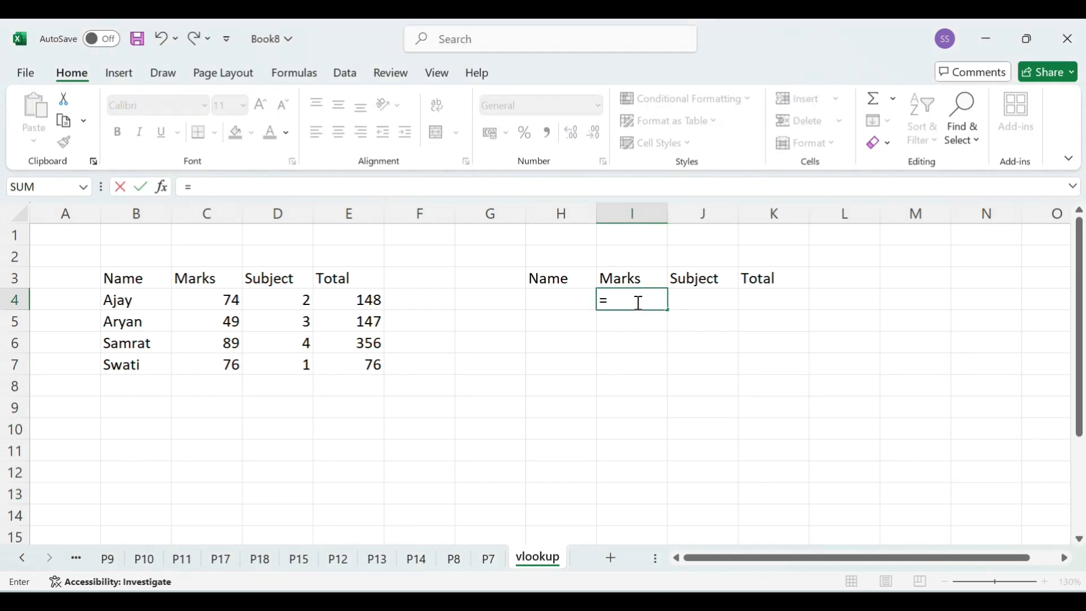
{"action": "type", "text": "vl"}
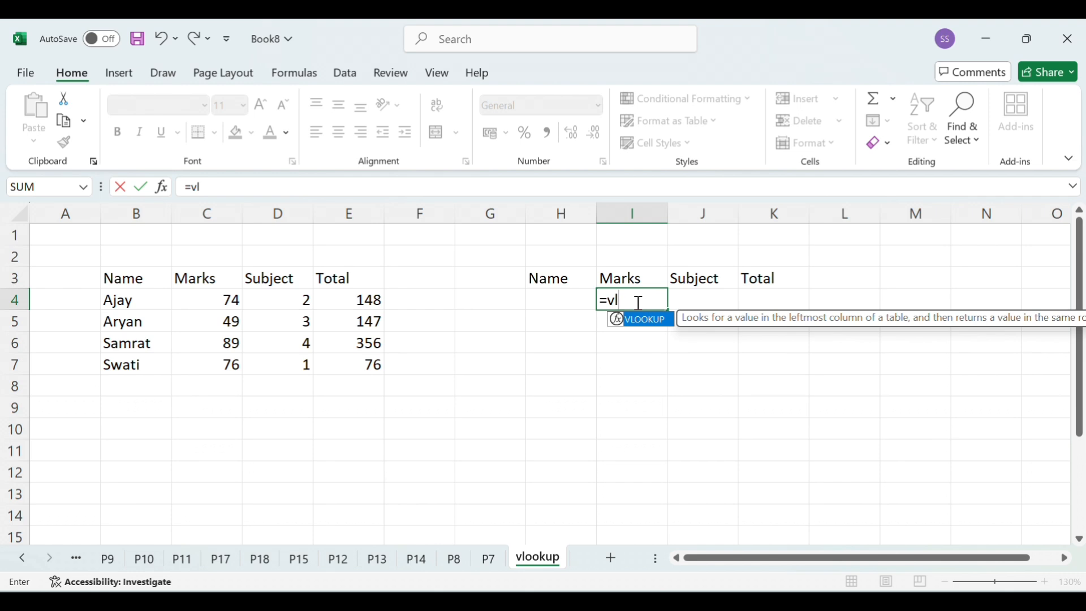
{"action": "double_click", "coordinate": [637, 323]}
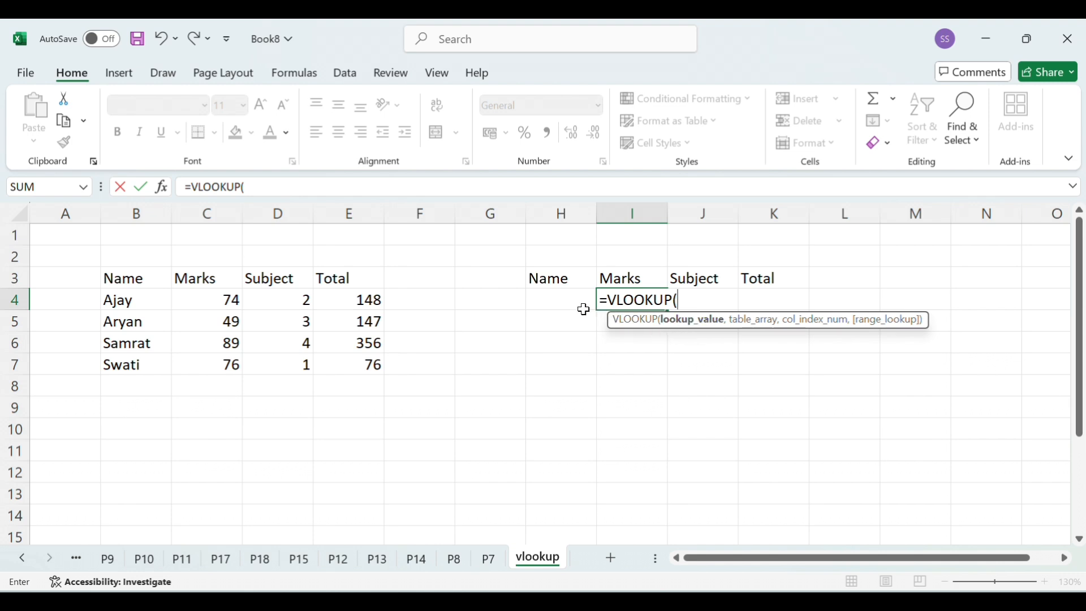
{"action": "left_click", "coordinate": [564, 298]}
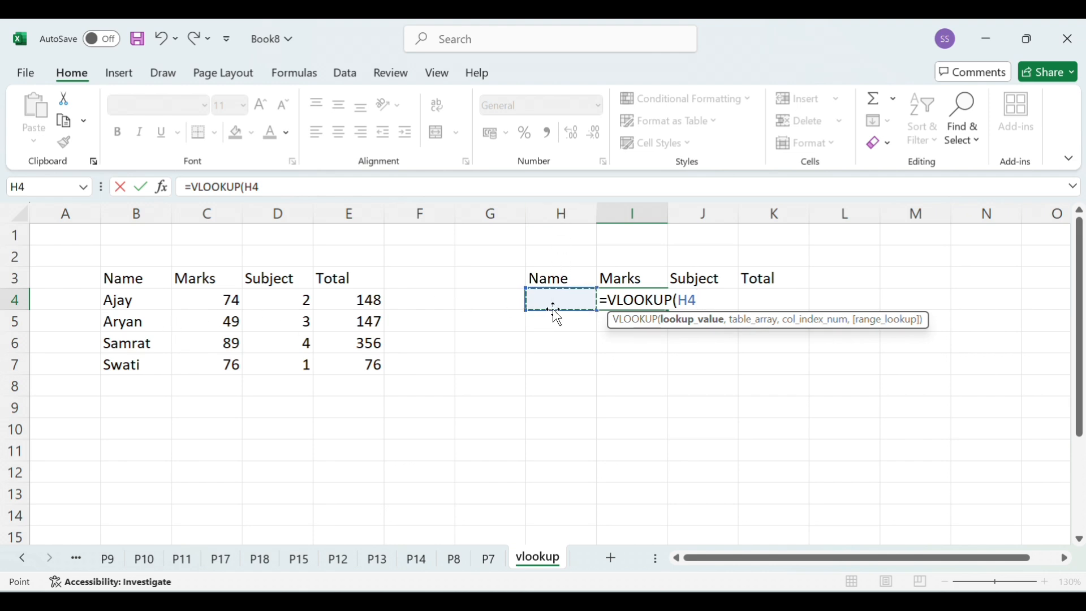
{"action": "type", "text": ","}
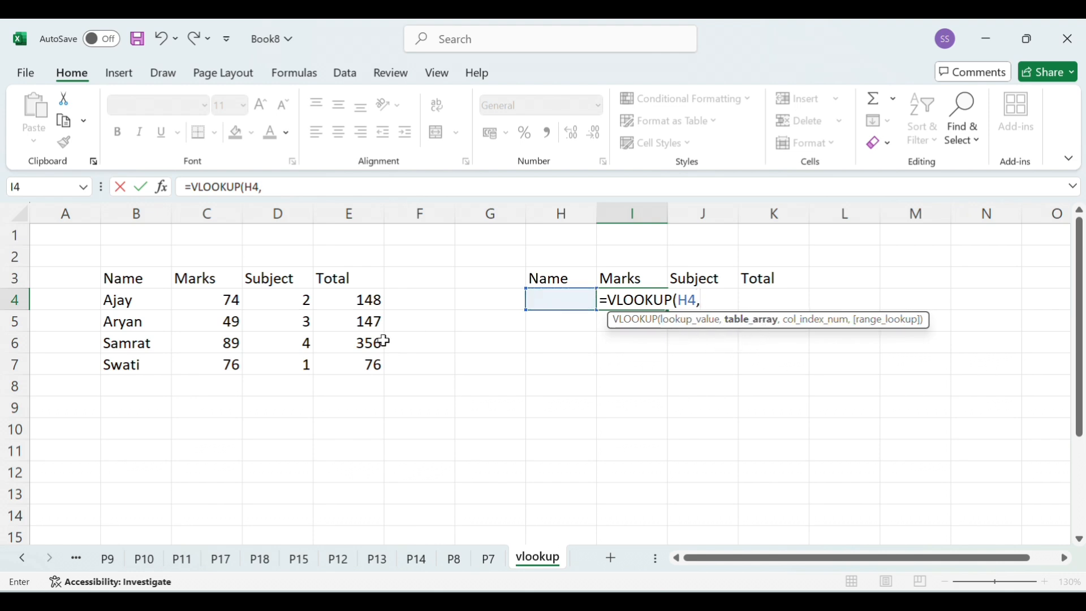
{"action": "left_click_drag", "start_coordinate": [142, 305], "coordinate": [330, 365]}
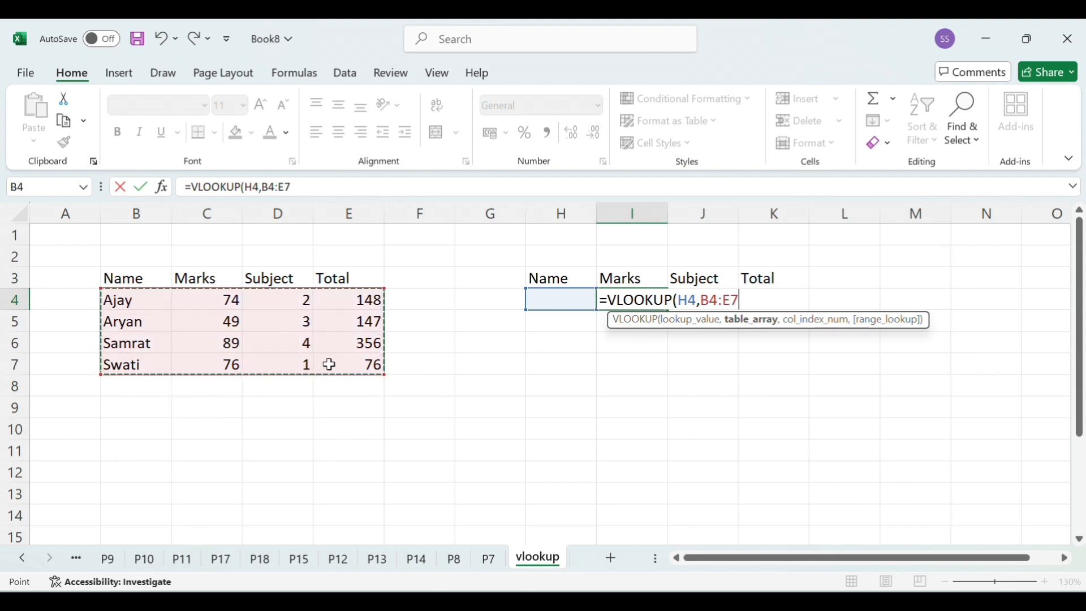
{"action": "type", "text": ",2"}
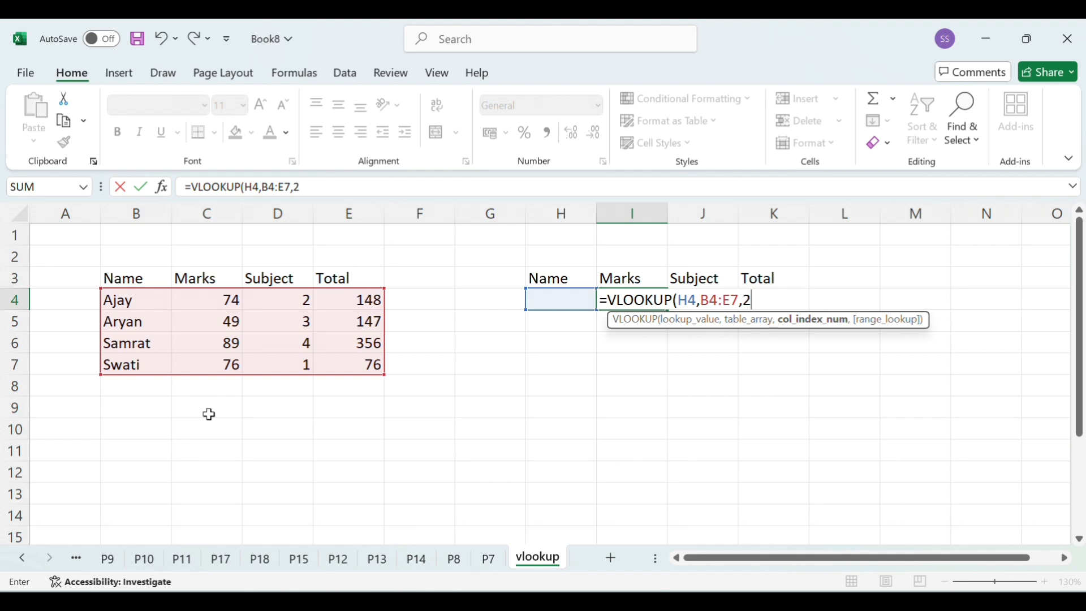
{"action": "type", "text": ",0"}
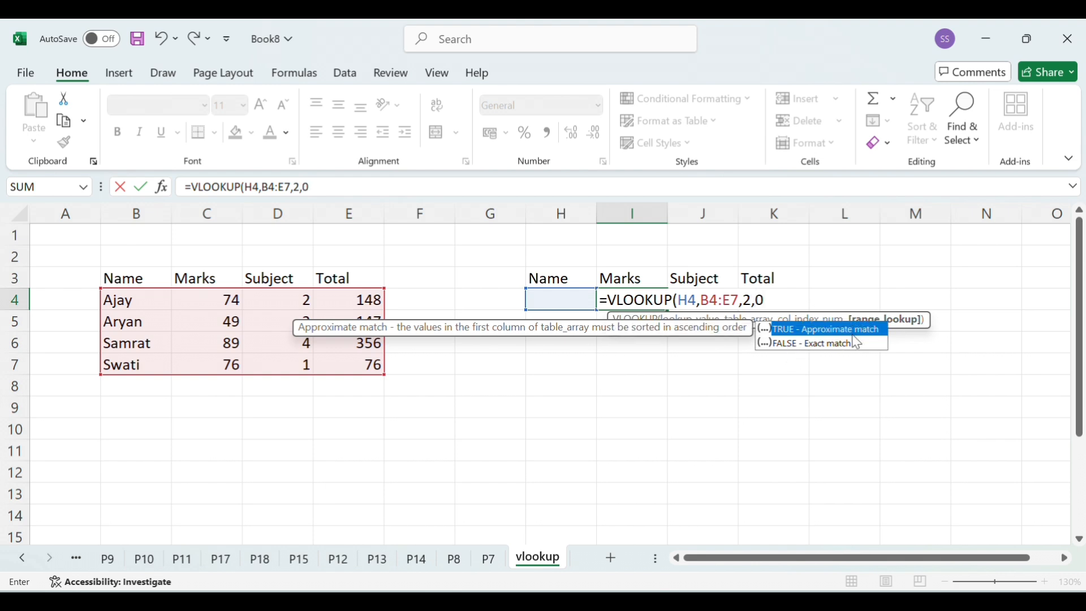
{"action": "type", "text": ")"}
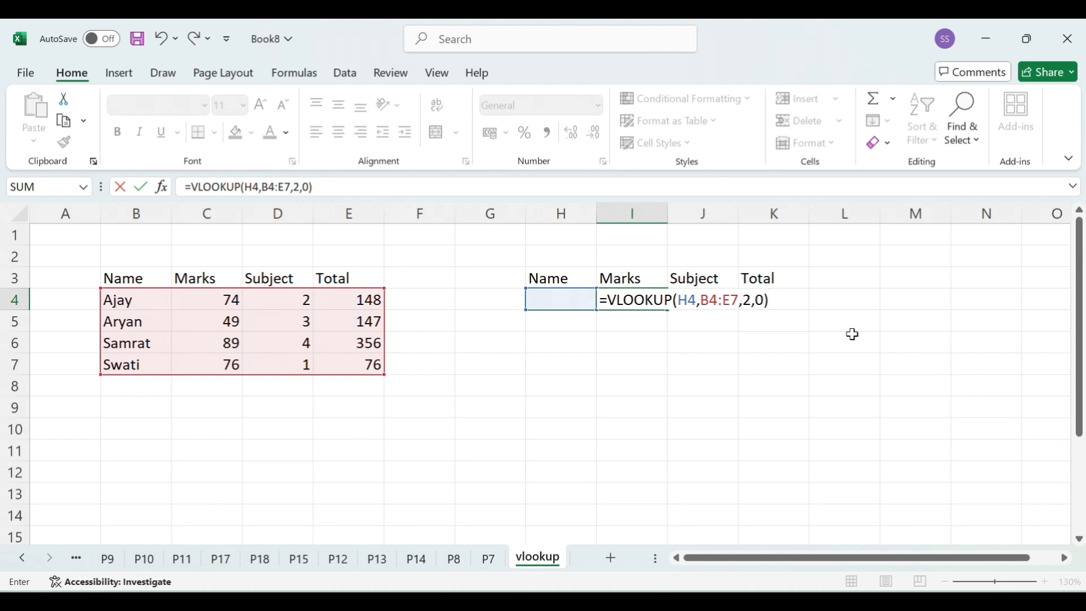
{"action": "key", "text": "Return"}
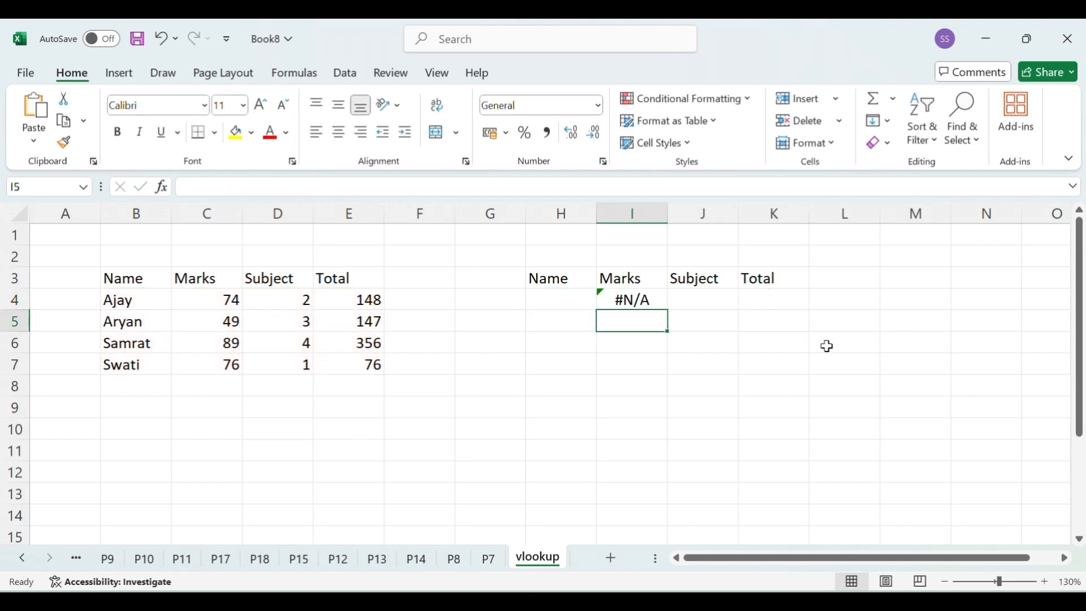
Enter the first student's name from cell B4 as the lookup value in cell H4.
{"action": "left_click", "coordinate": [545, 297]}
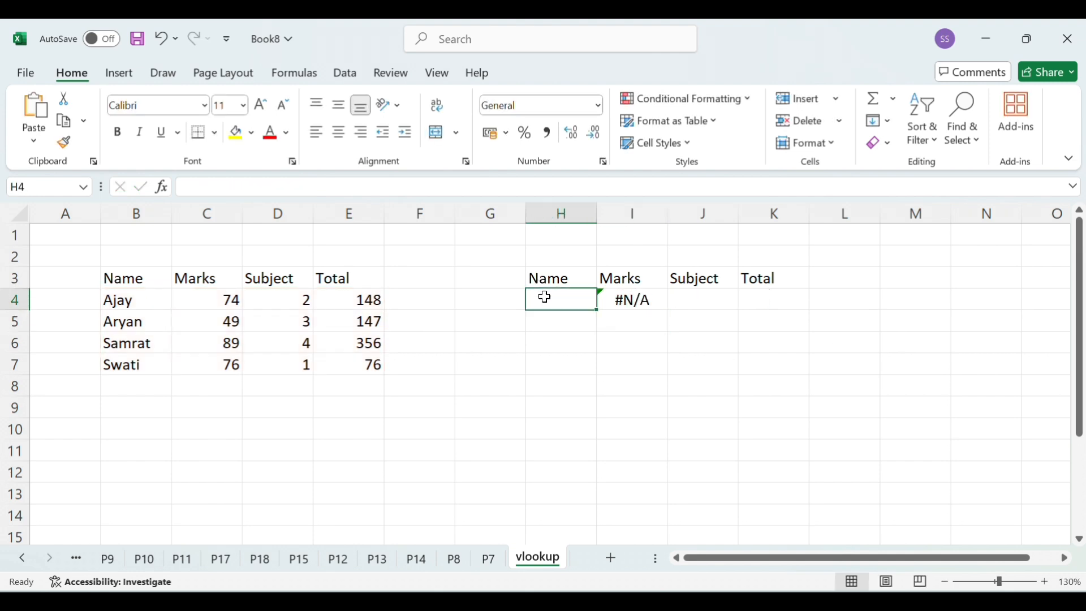
{"action": "type", "text": "Ajay"}
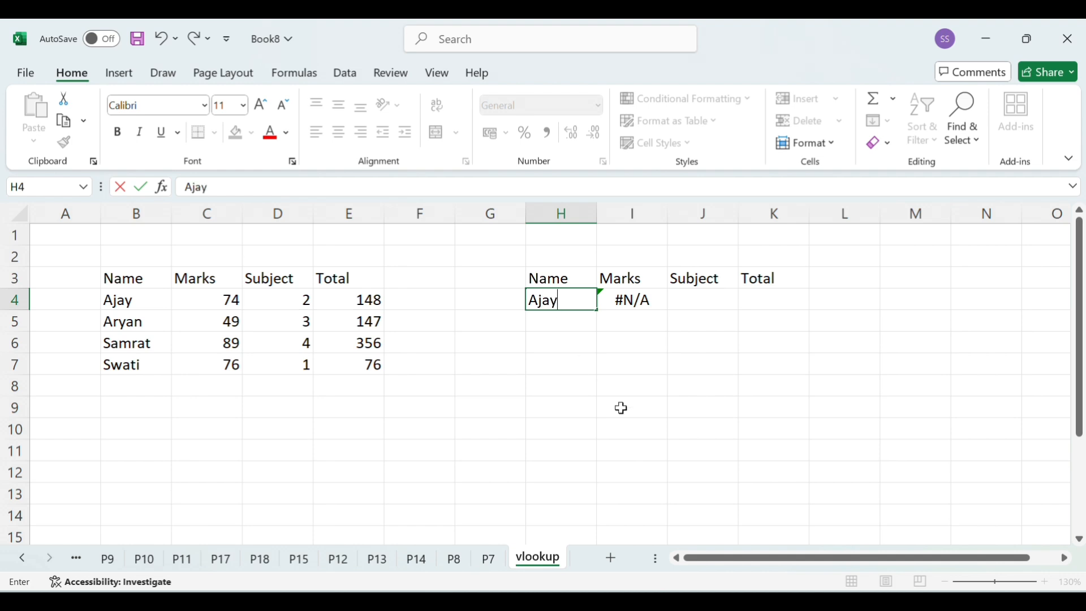
{"action": "key", "text": "Return"}
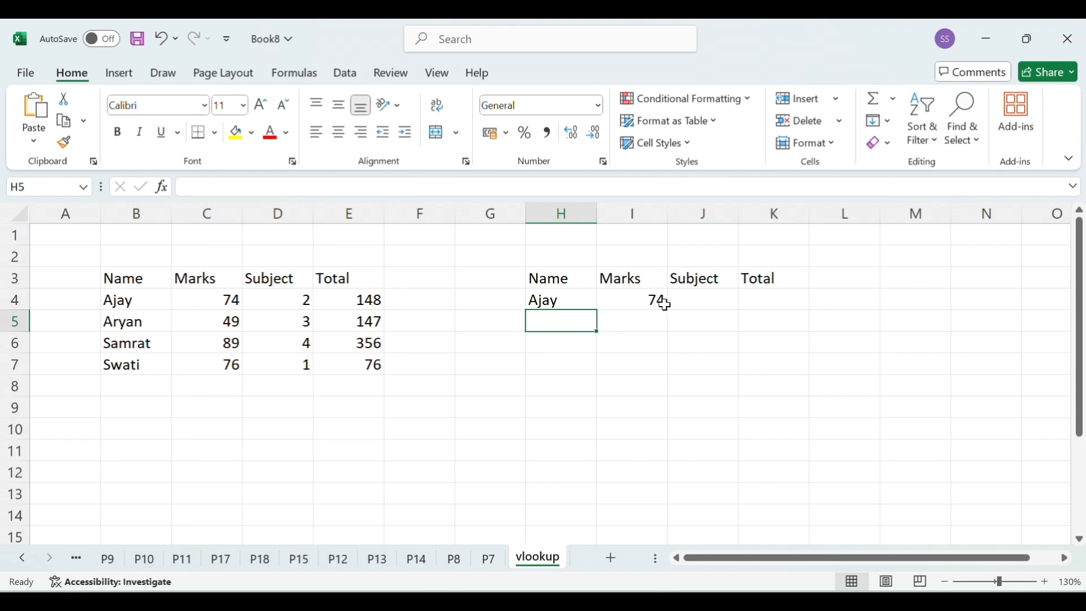
Replace the lookup name in cell H4 with the last student's name from B7 and inspect the Marks cell I4.
{"action": "double_click", "coordinate": [557, 298]}
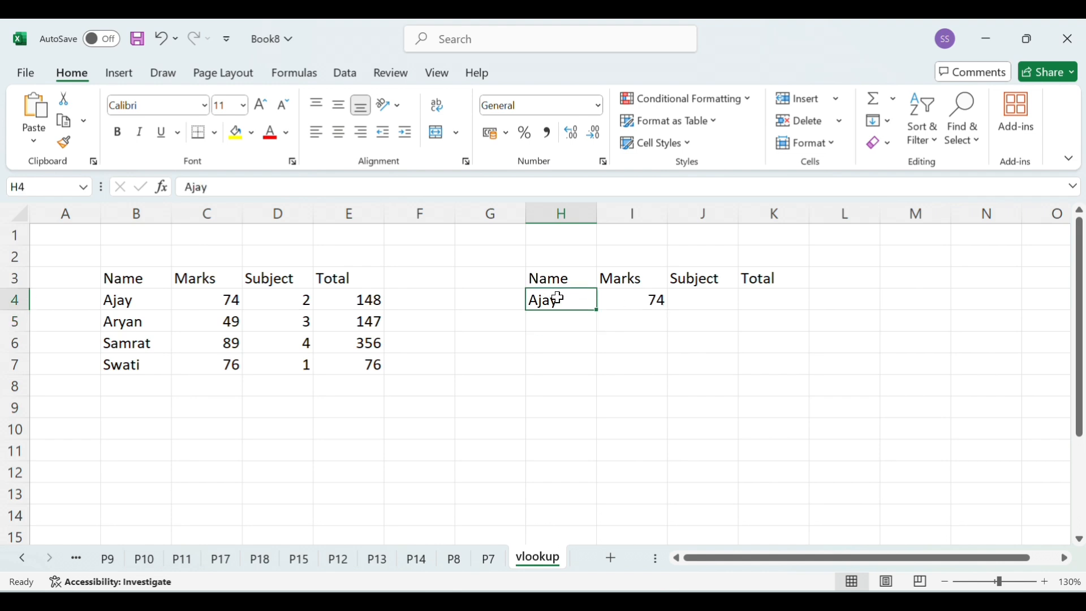
{"action": "key", "text": "BackSpace"}
{"action": "key", "text": "BackSpace"}
{"action": "type", "text": "Swati"}
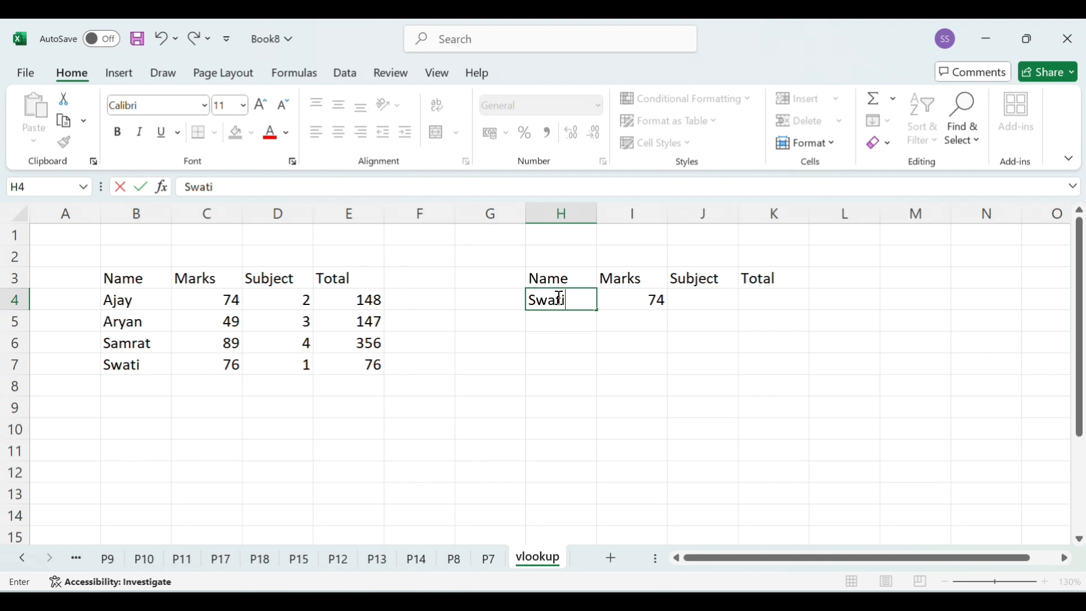
{"action": "key", "text": "Return"}
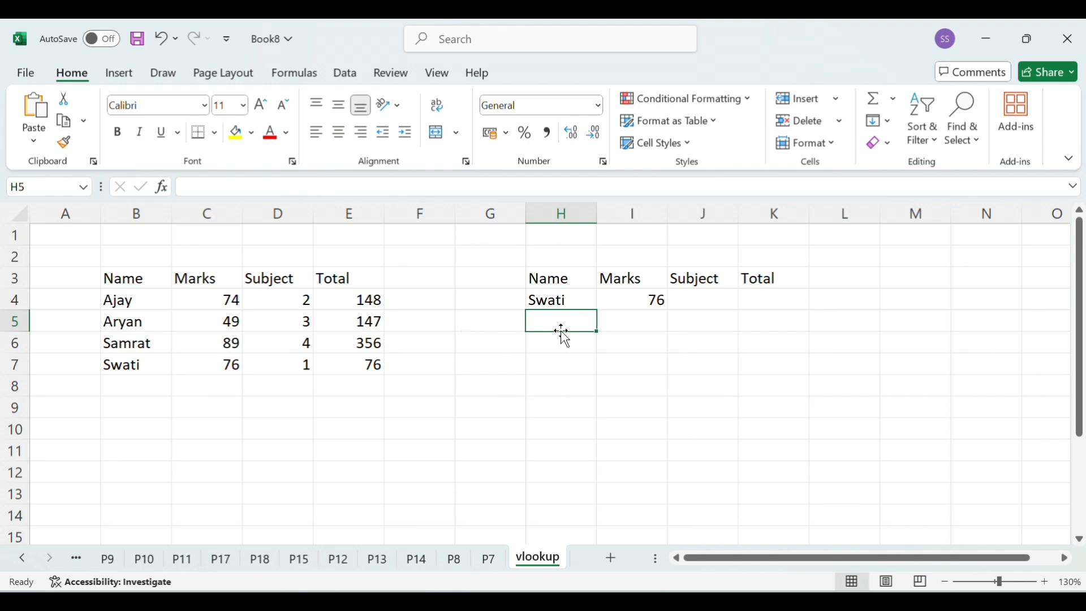
{"action": "left_click", "coordinate": [655, 301]}
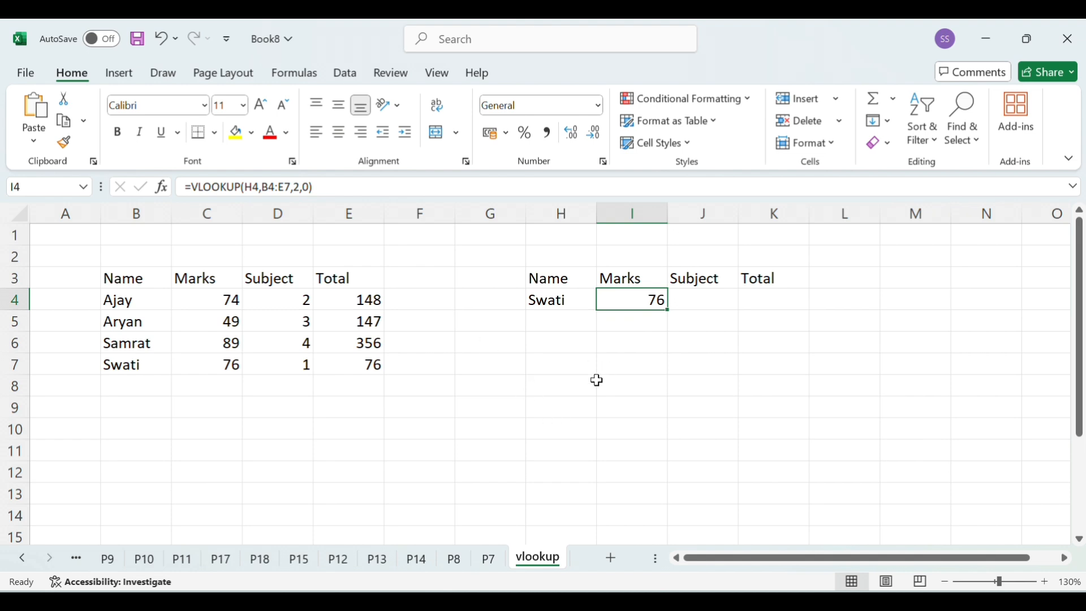
Copy the Name, Marks, Subject and Total headers from H3:K3 to the row starting at cell H7.
{"action": "left_click_drag", "start_coordinate": [575, 272], "coordinate": [751, 279]}
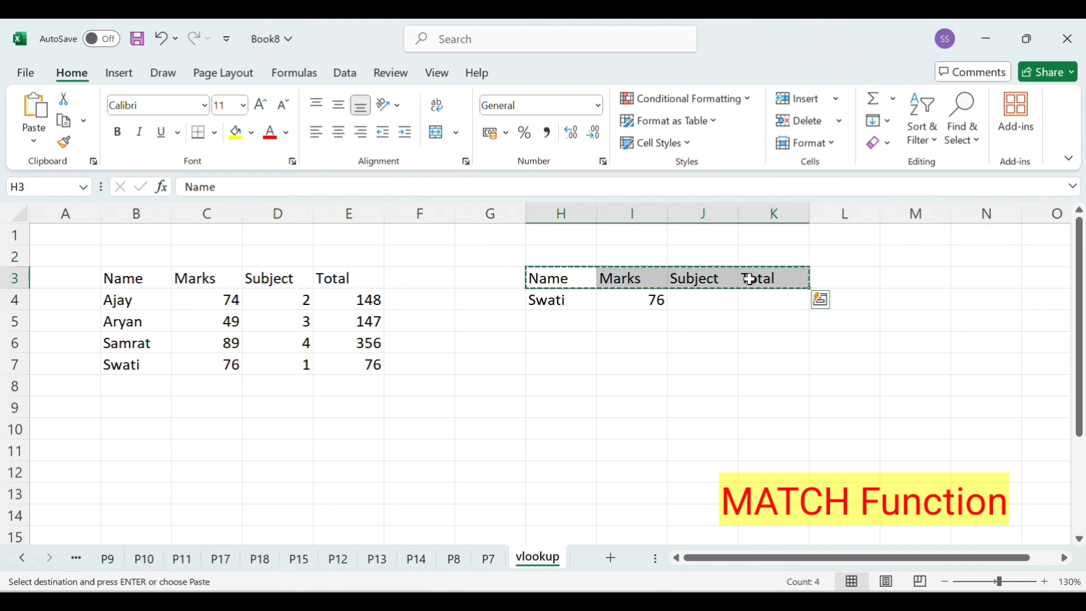
{"action": "left_click", "coordinate": [552, 369]}
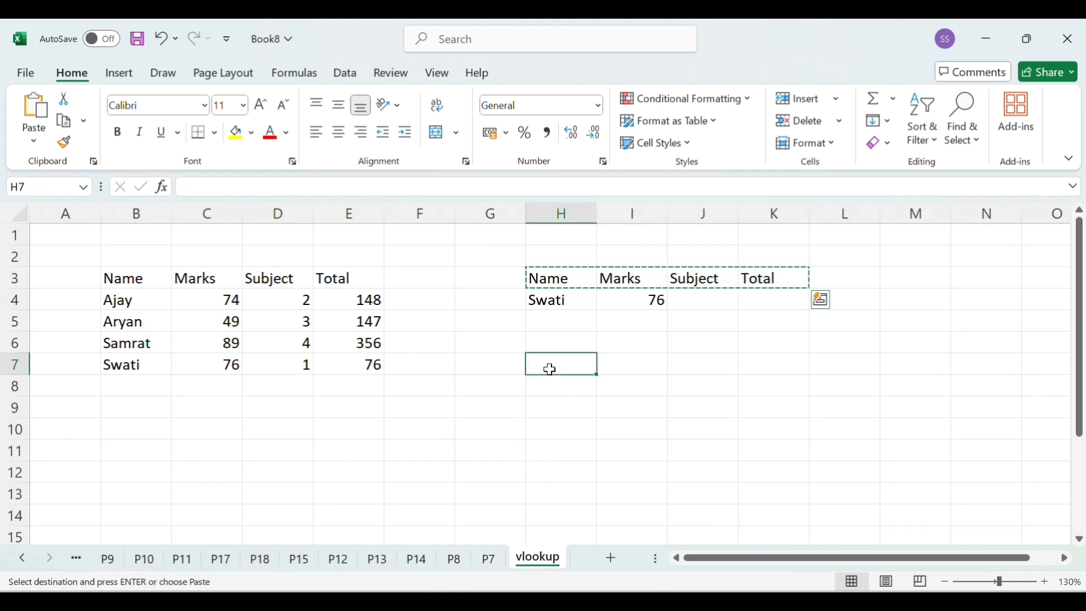
{"action": "key", "text": "ctrl+v"}
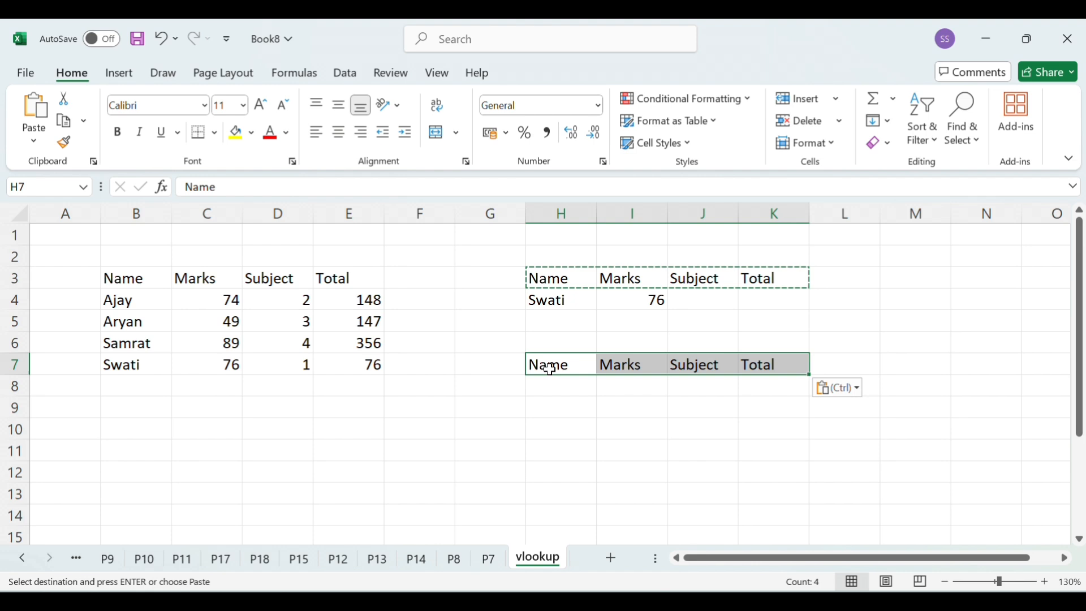
Enter the formula =MATCH(H8,B4:B7,0) in cell I8 to find the name's exact-match position in the source list.
{"action": "left_click", "coordinate": [559, 415]}
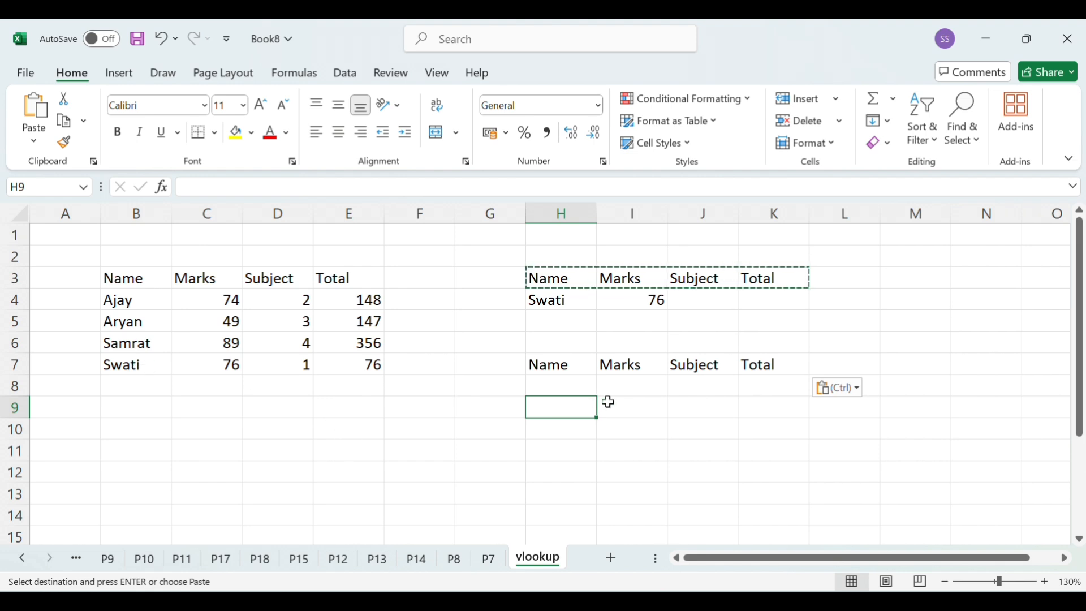
{"action": "left_click", "coordinate": [628, 395]}
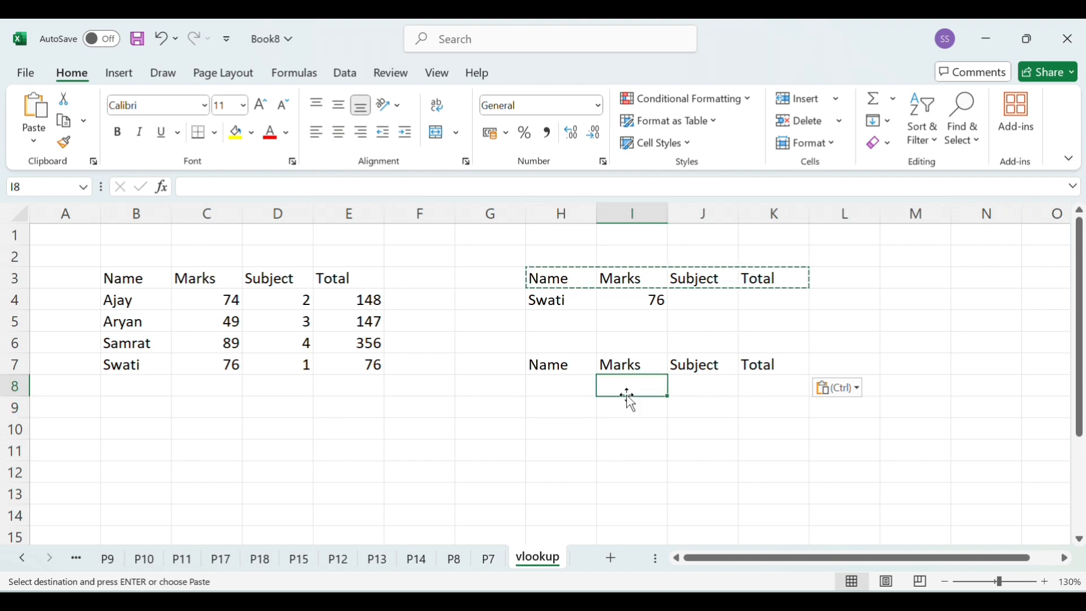
{"action": "type", "text": "="}
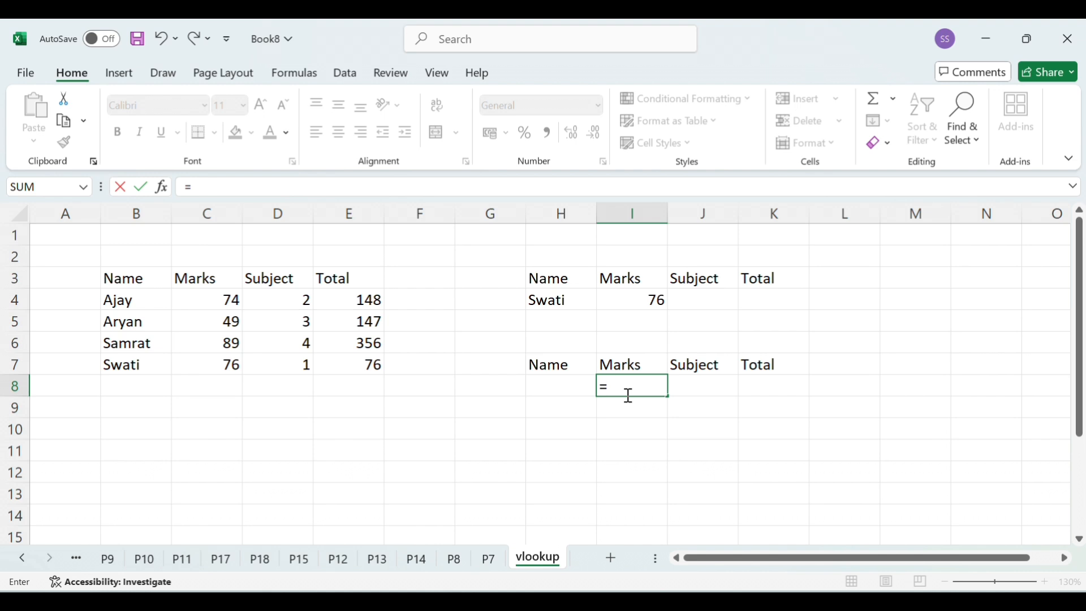
{"action": "type", "text": "mat"}
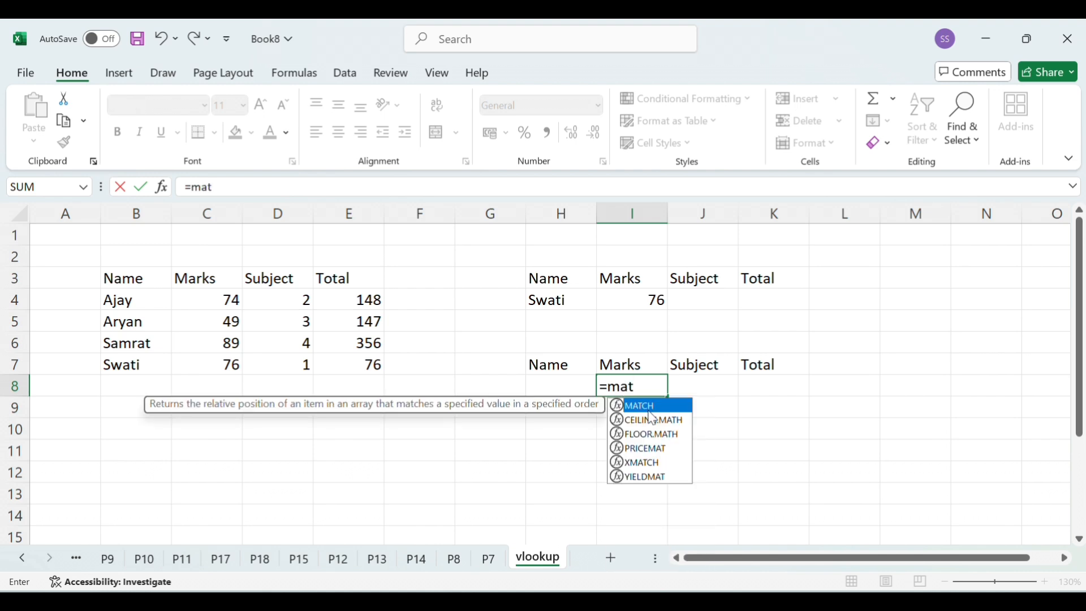
{"action": "double_click", "coordinate": [649, 409]}
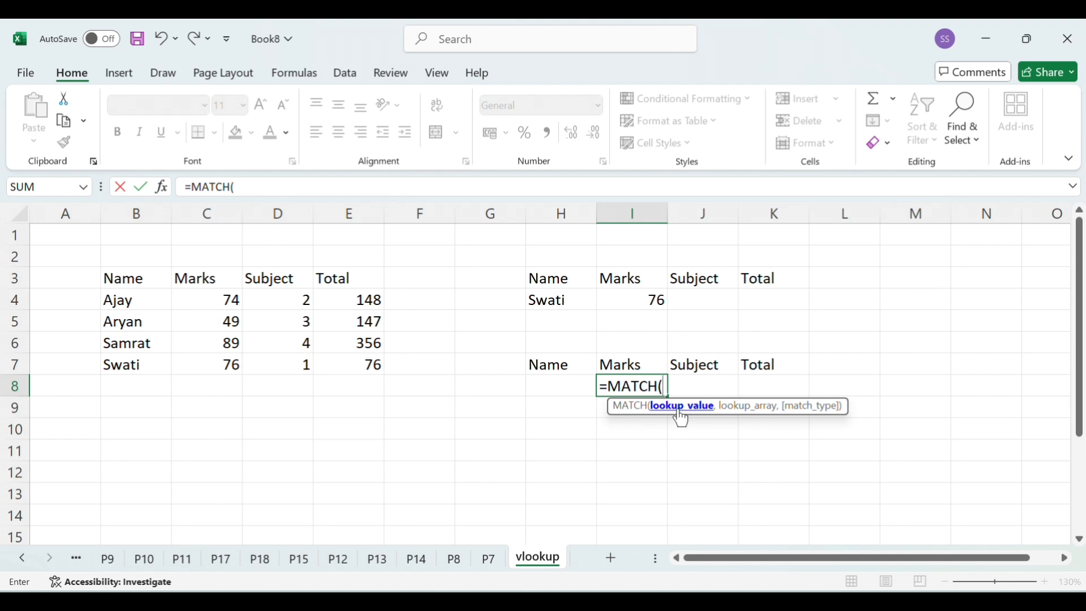
{"action": "left_click", "coordinate": [570, 382]}
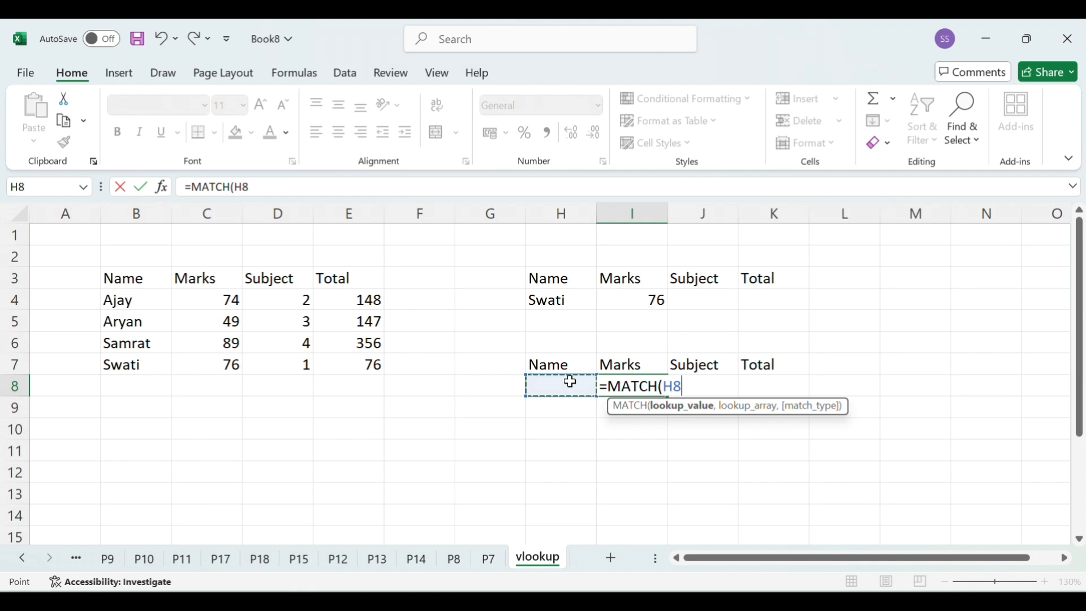
{"action": "type", "text": ","}
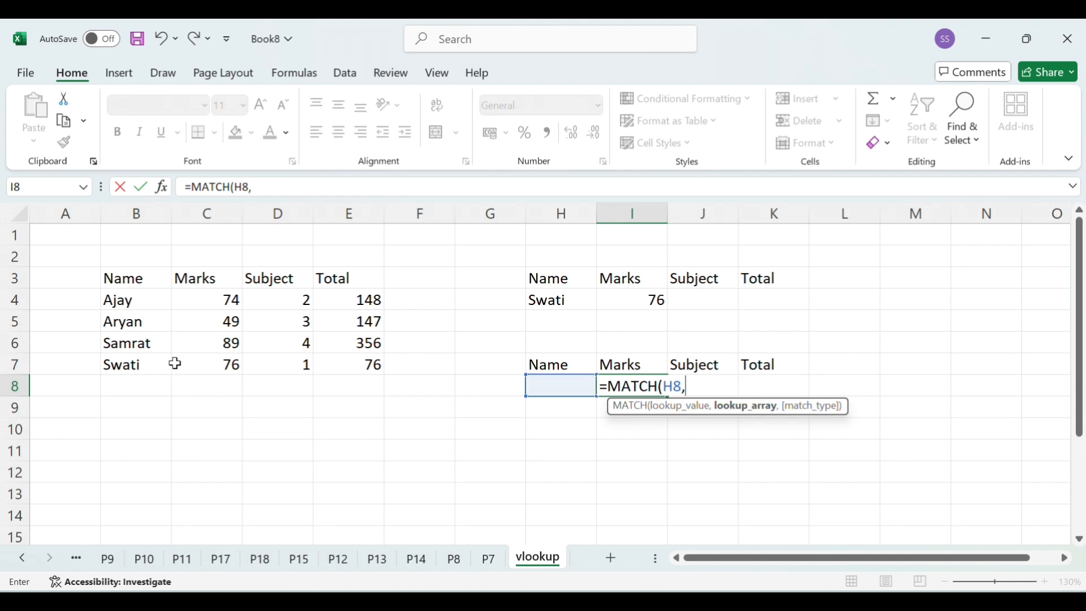
{"action": "left_click", "coordinate": [142, 300]}
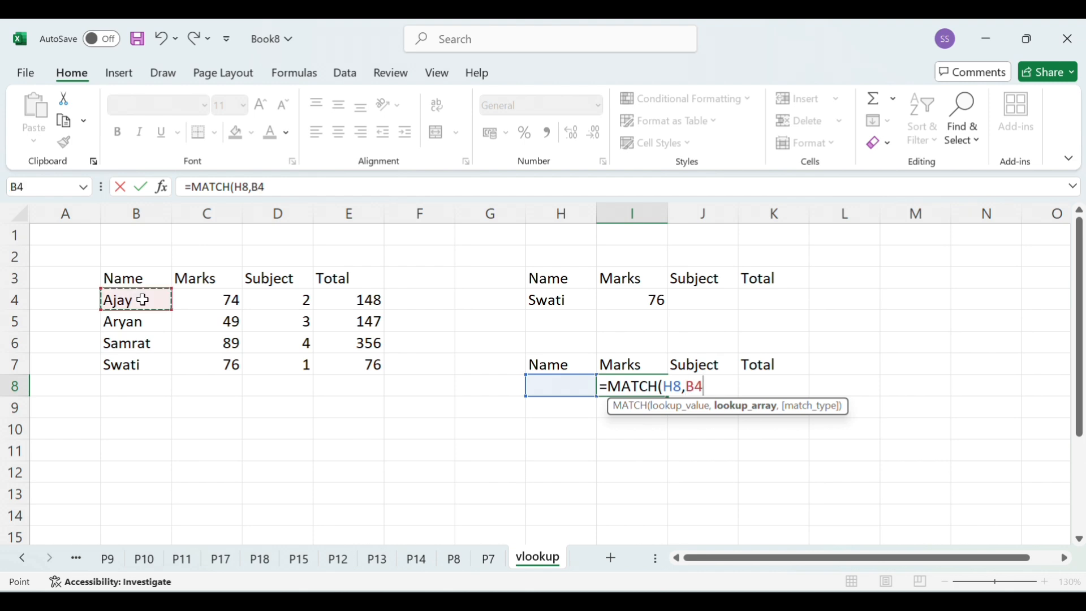
{"action": "left_click_drag", "start_coordinate": [143, 300], "coordinate": [142, 366]}
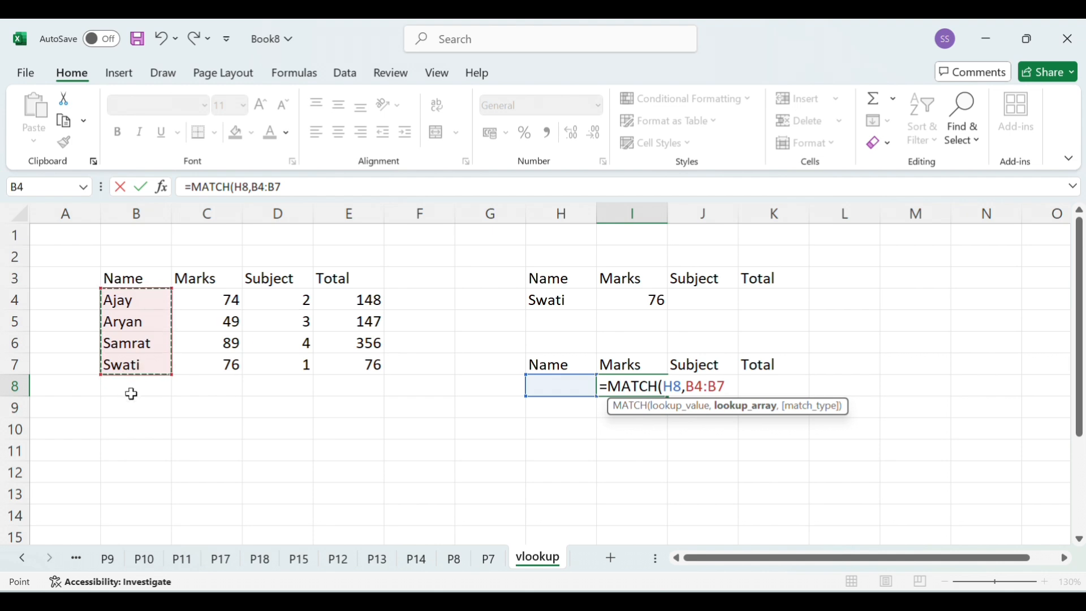
{"action": "type", "text": ","}
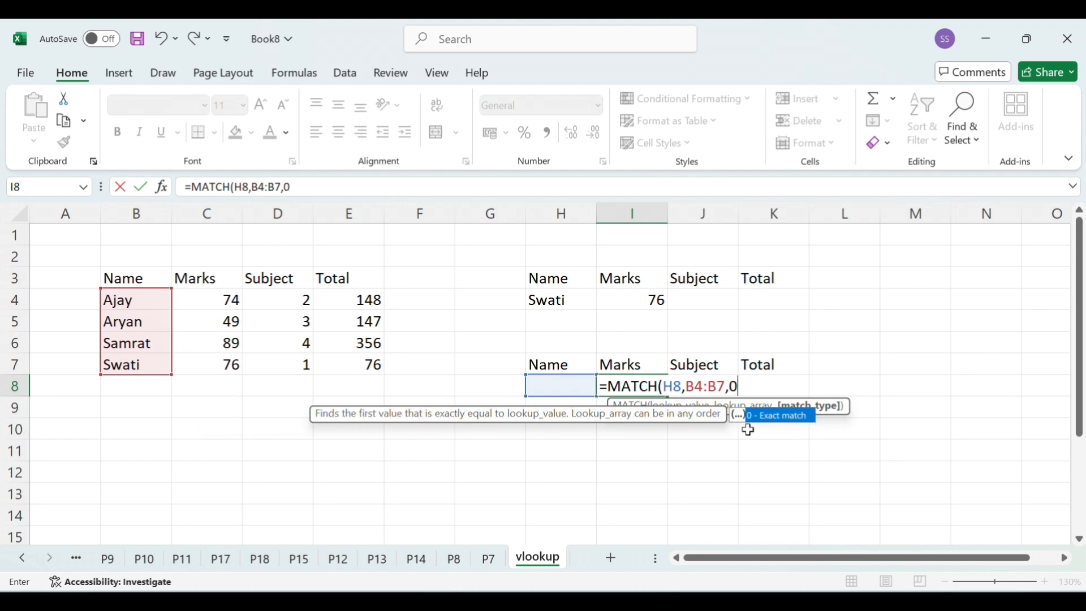
{"action": "type", "text": "0)"}
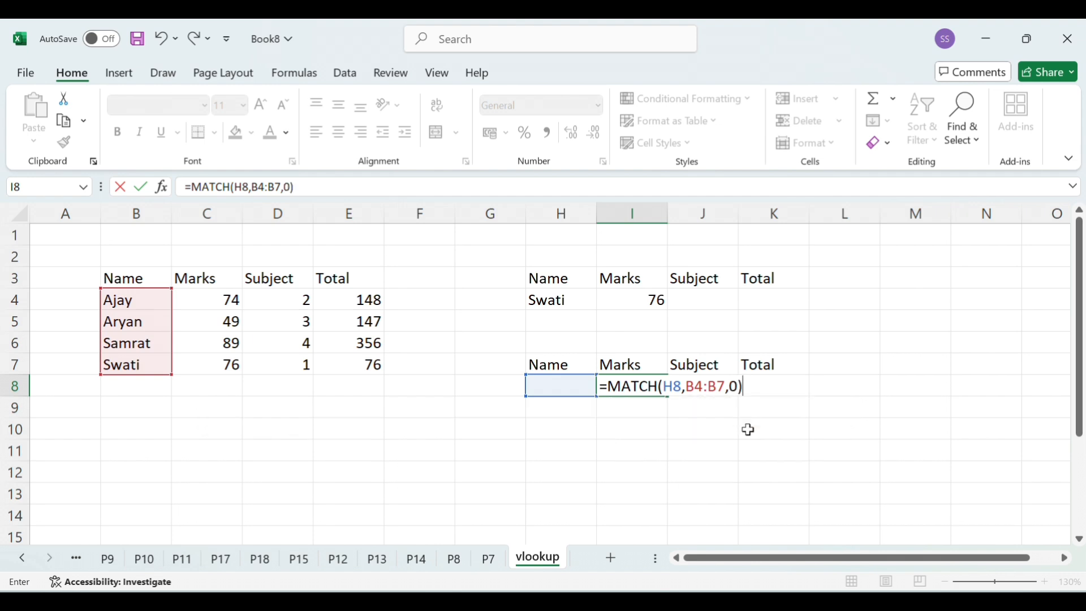
{"action": "key", "text": "Return"}
Enter the third student's name from cell B6 as the lookup value in cell H8.
{"action": "left_click", "coordinate": [571, 383]}
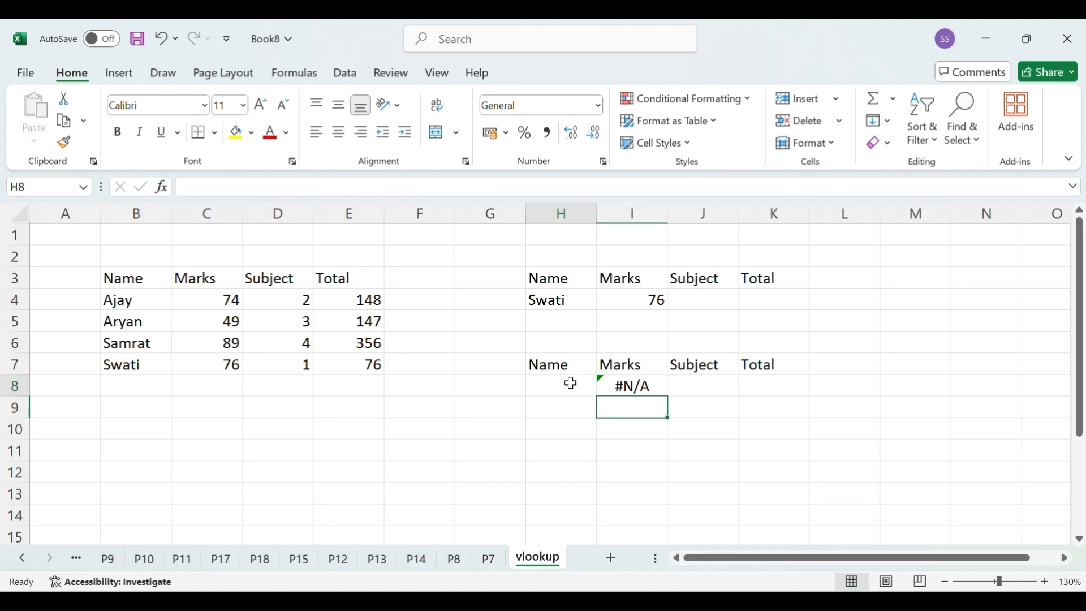
{"action": "type", "text": "Sa"}
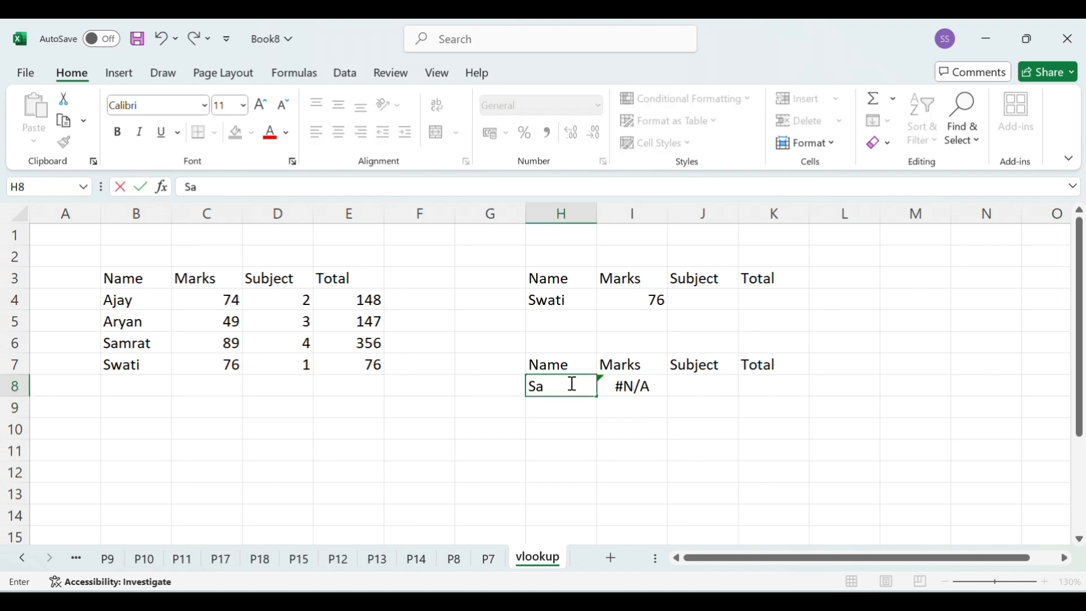
{"action": "type", "text": "mrat"}
{"action": "key", "text": "Return"}
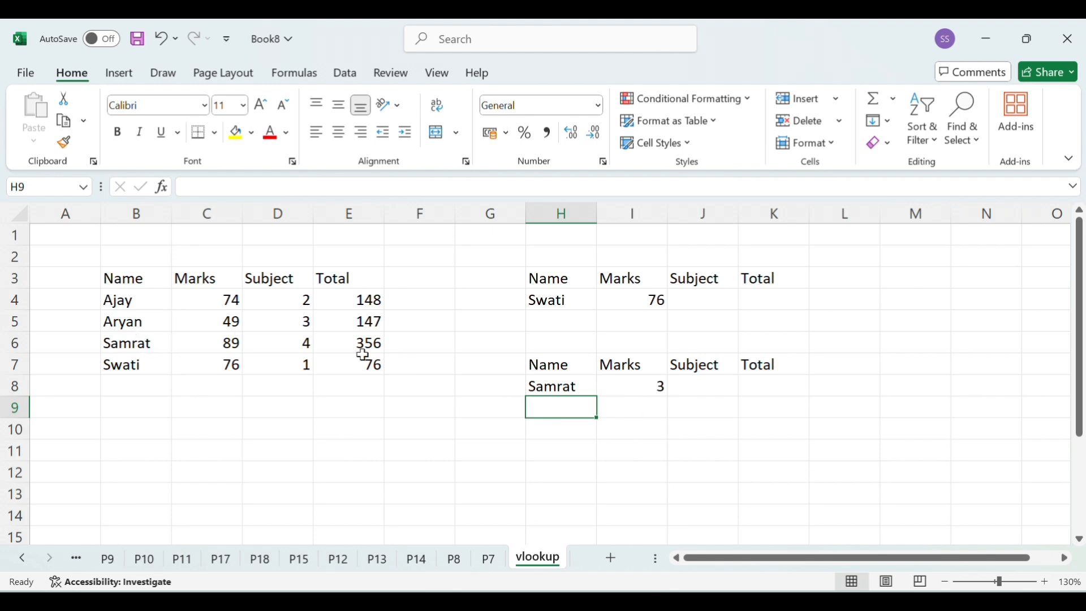
Replace the lookup name in cell H8 with the first student's name from B4.
{"action": "left_click", "coordinate": [576, 383]}
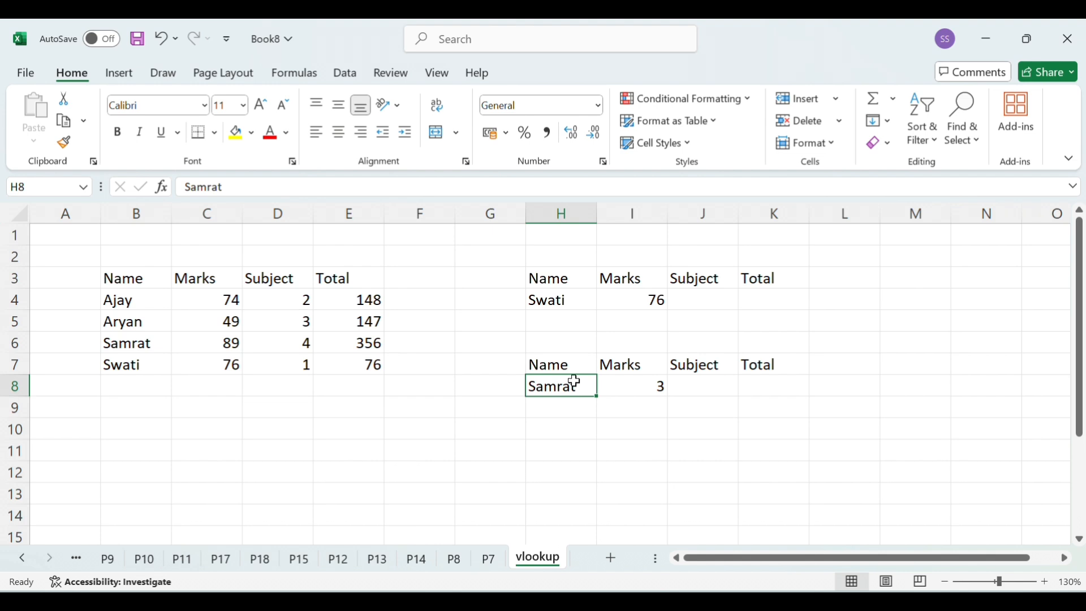
{"action": "type", "text": "Ajay"}
{"action": "key", "text": "Return"}
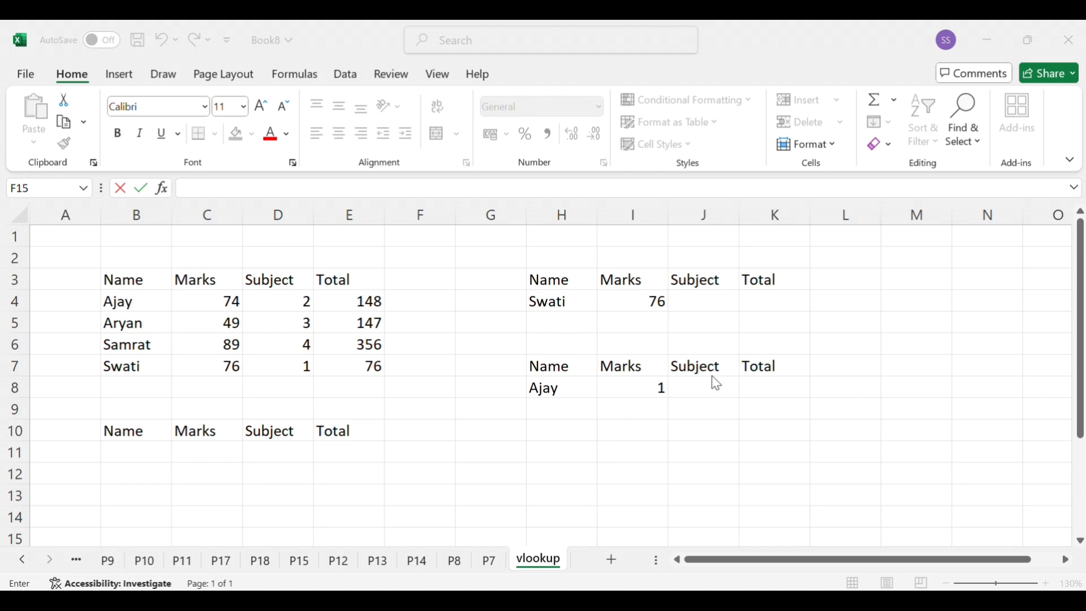
Try to fill the MATCH formula from cell I8 across to K8.
{"action": "left_click", "coordinate": [649, 389]}
{"action": "left_click", "coordinate": [649, 389]}
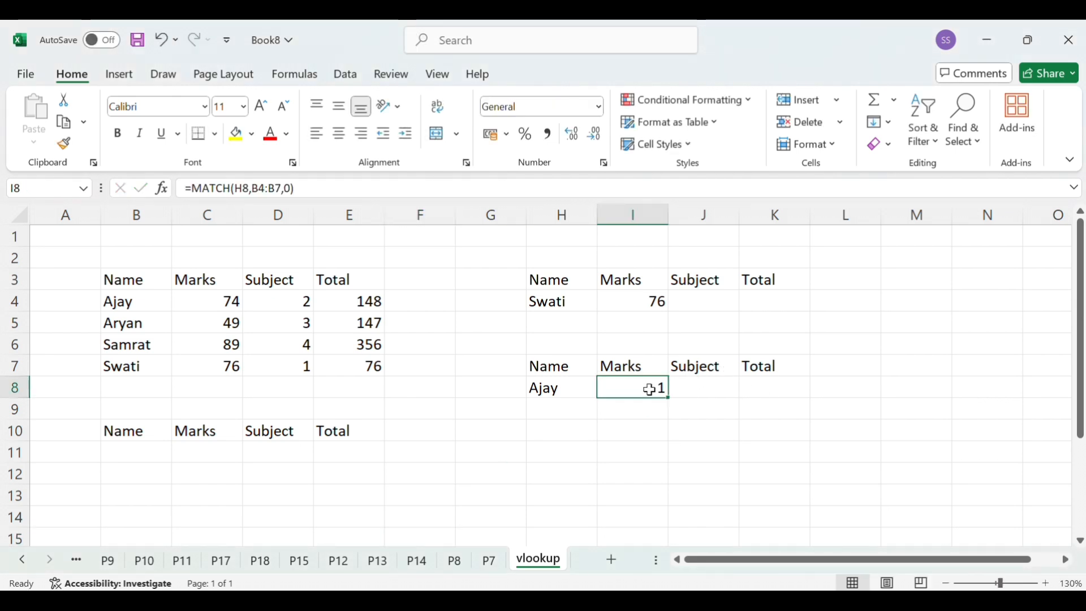
{"action": "left_click_drag", "start_coordinate": [670, 399], "coordinate": [787, 399]}
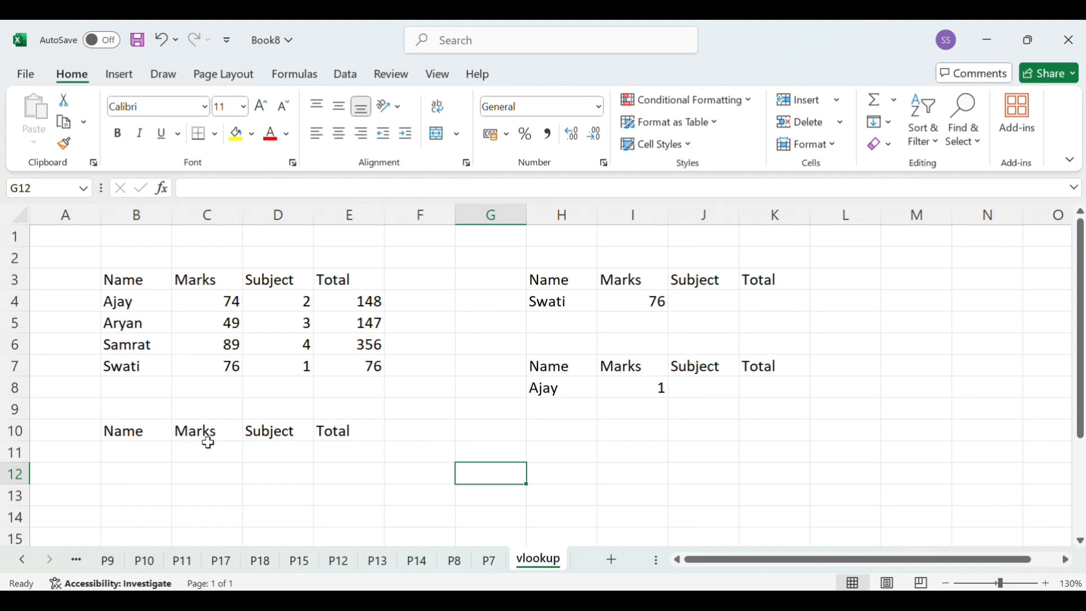
Start a VLOOKUP formula in cell C11 with $B$11 as the absolute lookup value and $B$4:$E$7 as the table array.
{"action": "left_click", "coordinate": [205, 448]}
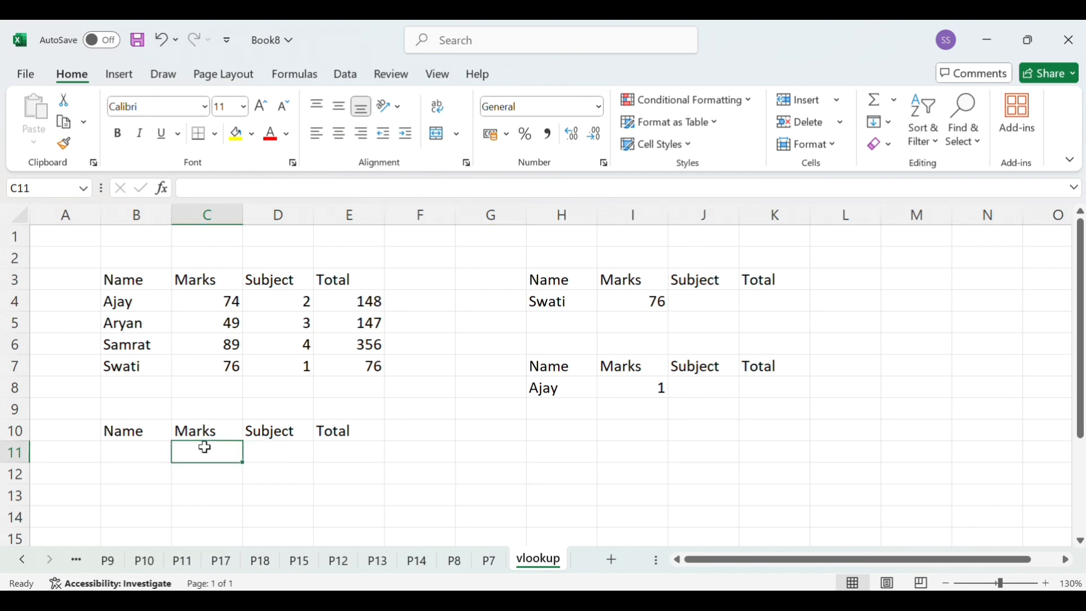
{"action": "type", "text": "="}
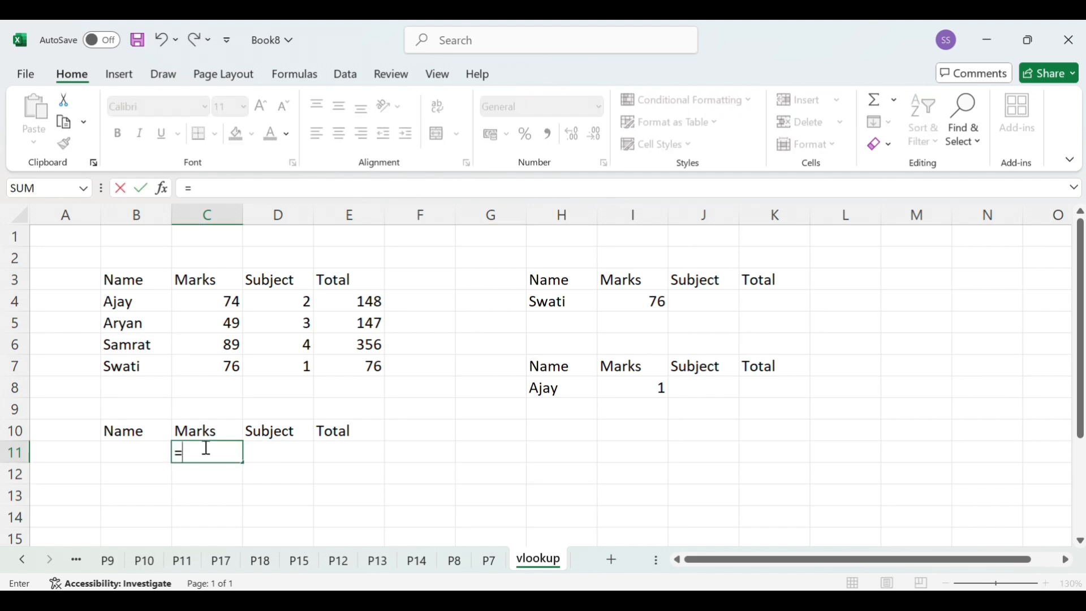
{"action": "type", "text": "vloo"}
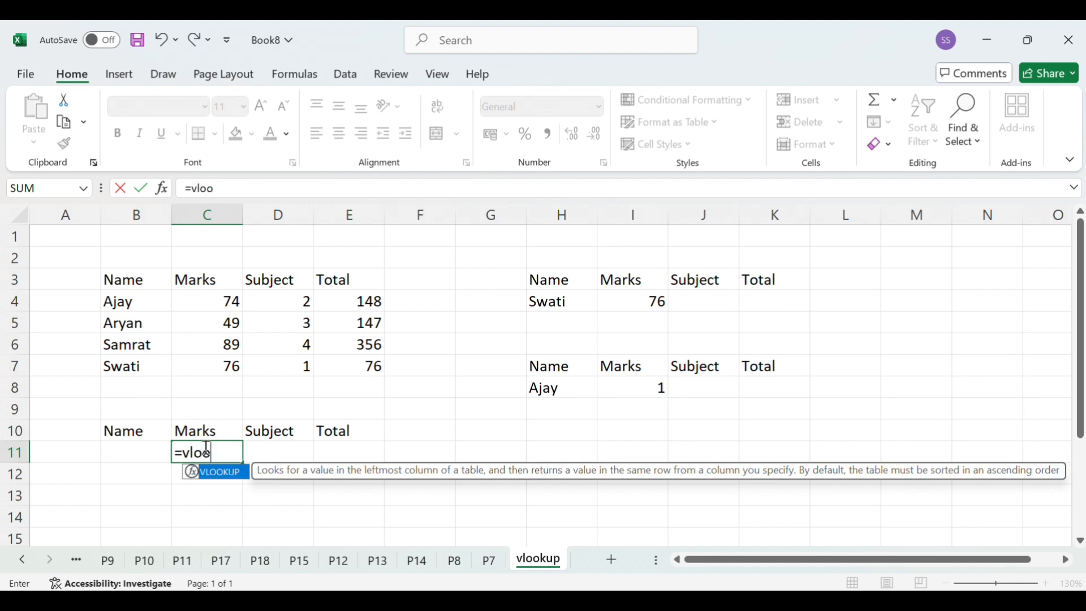
{"action": "double_click", "coordinate": [226, 478]}
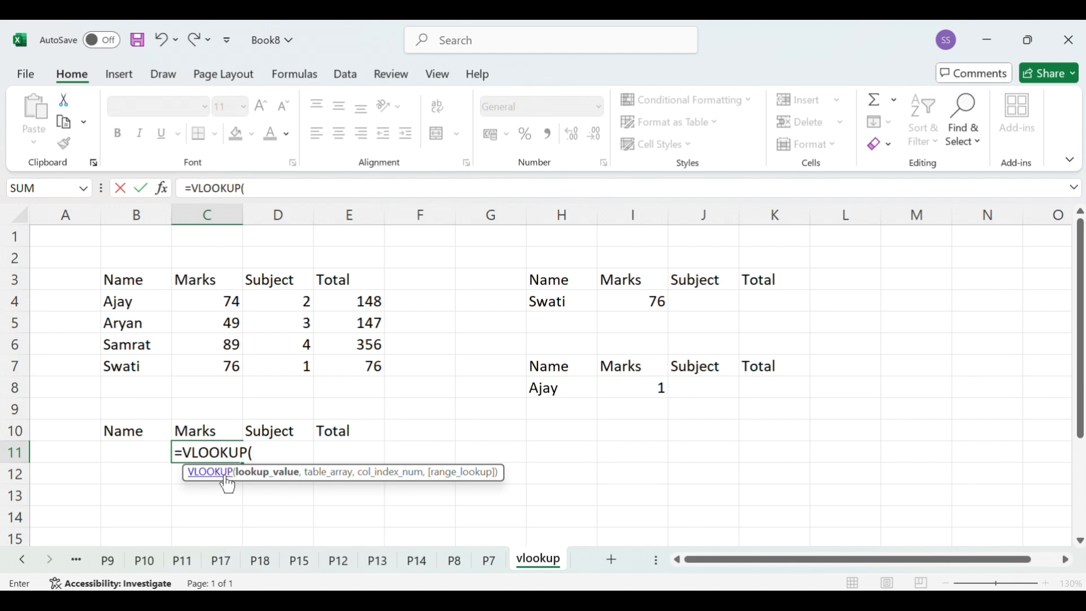
{"action": "left_click", "coordinate": [144, 454]}
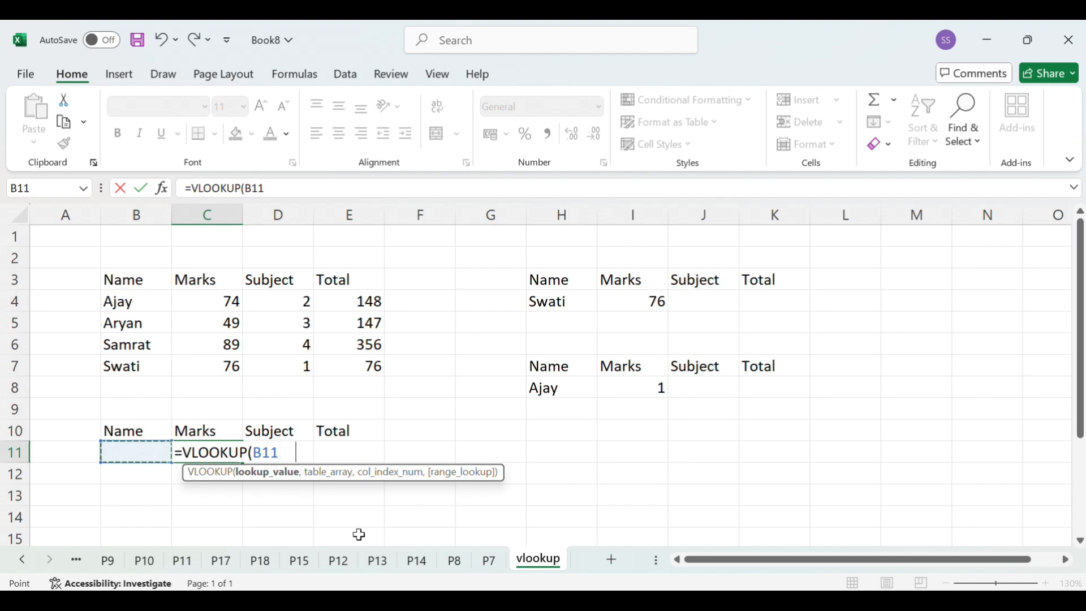
{"action": "key", "text": "F4"}
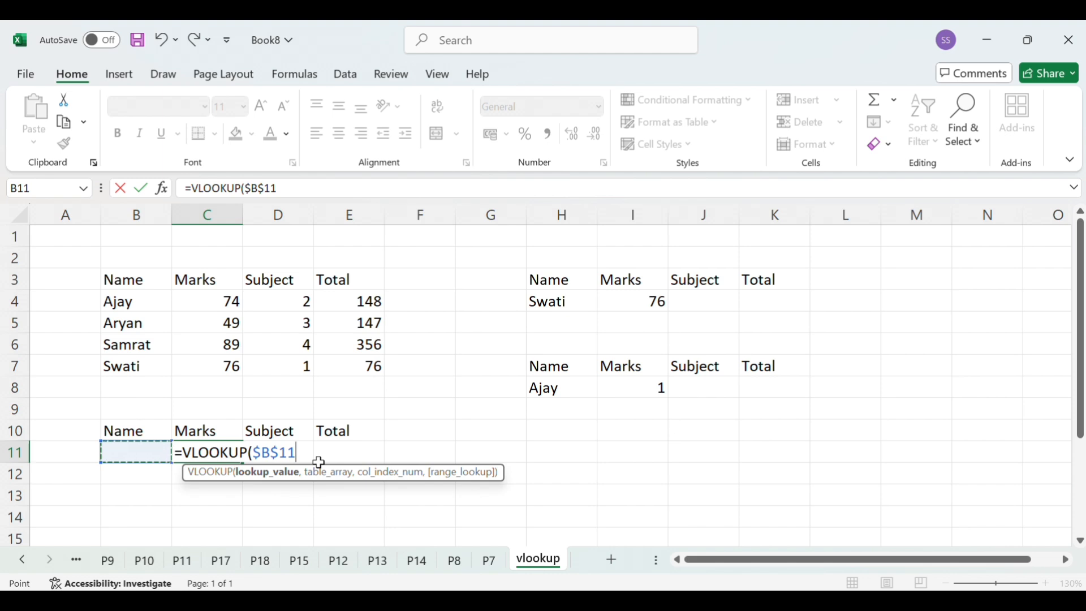
{"action": "type", "text": ","}
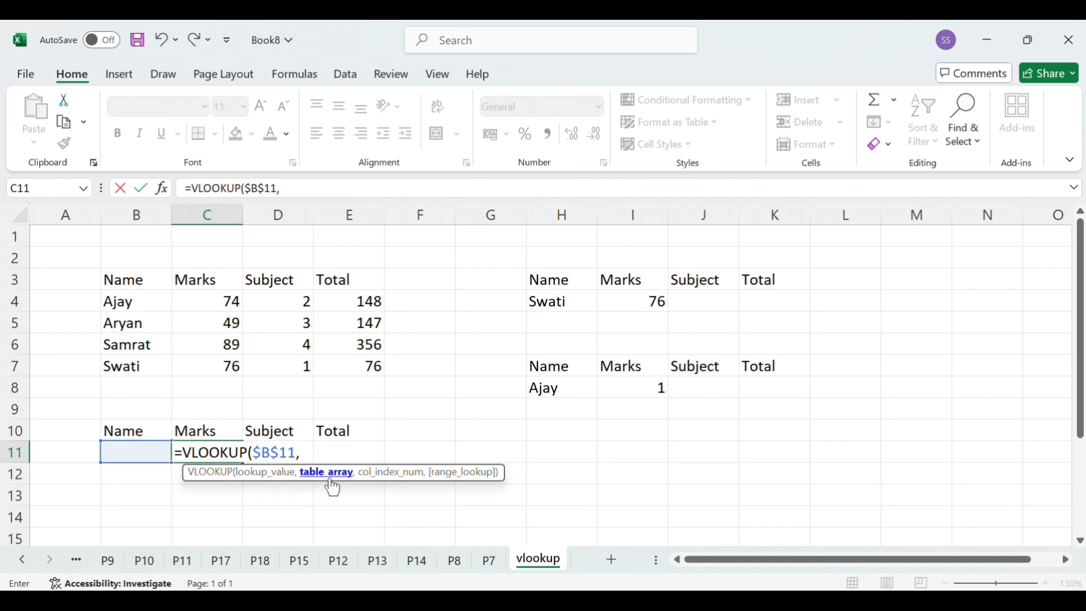
{"action": "left_click_drag", "start_coordinate": [136, 302], "coordinate": [346, 361]}
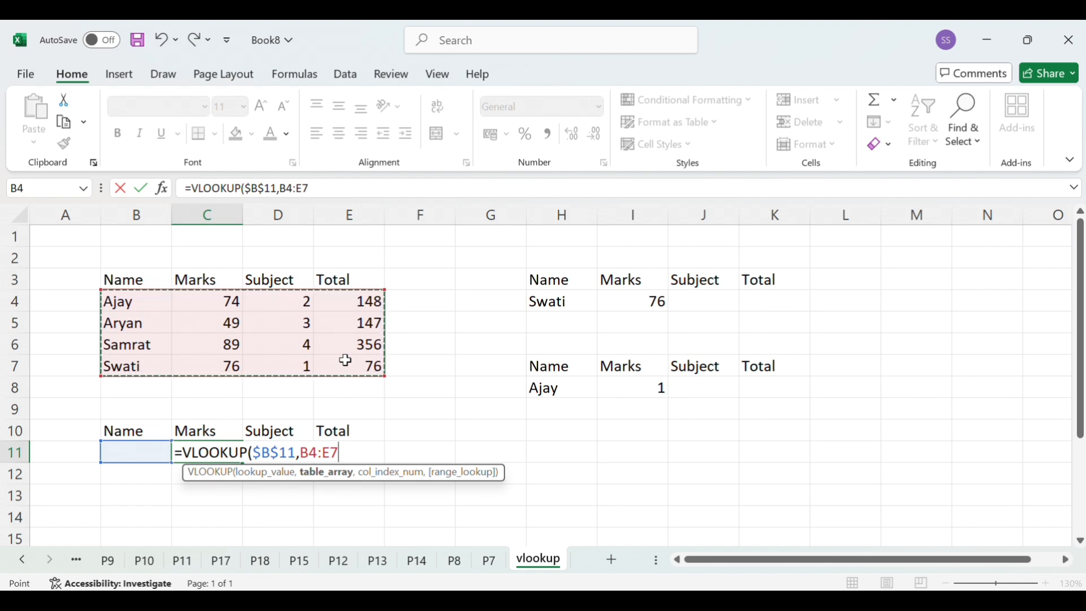
{"action": "key", "text": "F4"}
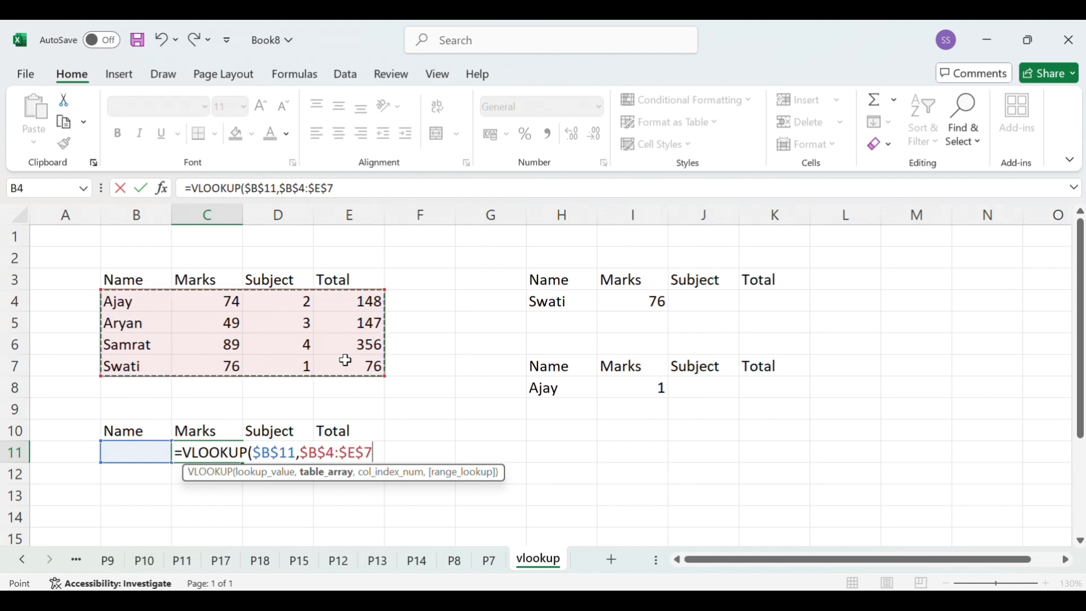
{"action": "type", "text": ","}
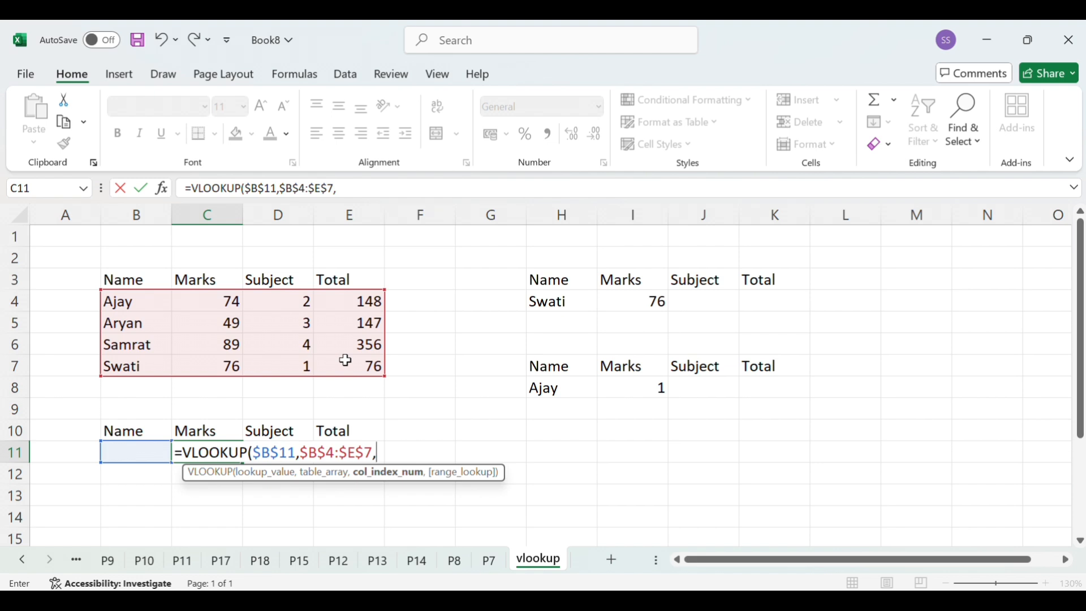
Complete the C11 formula with MATCH(C10,$B$3:$E$3,0) as the column index and 0 as the range lookup.
{"action": "type", "text": "ma"}
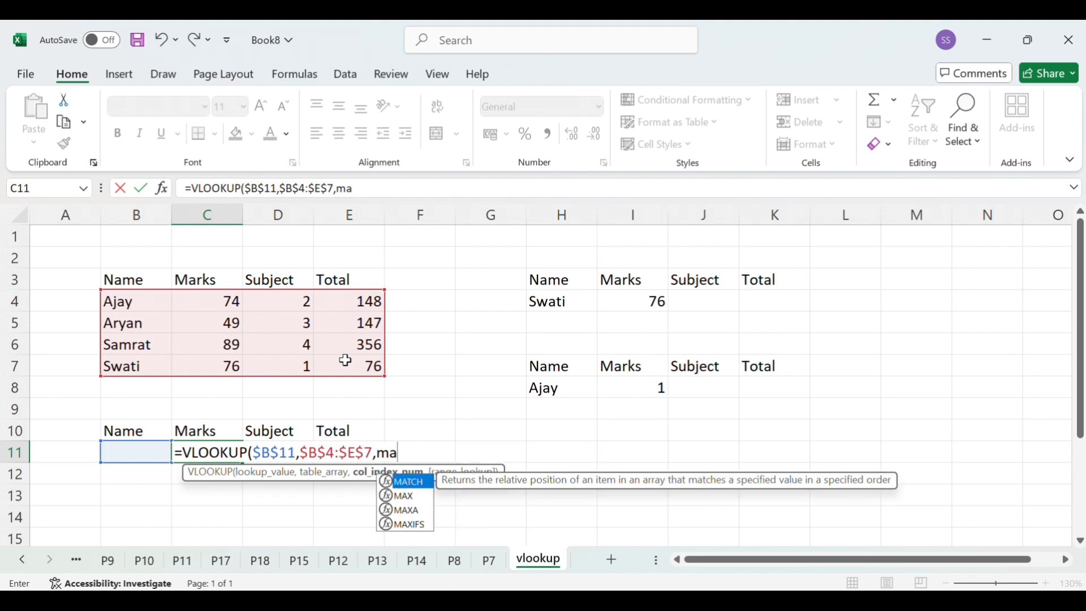
{"action": "double_click", "coordinate": [417, 485]}
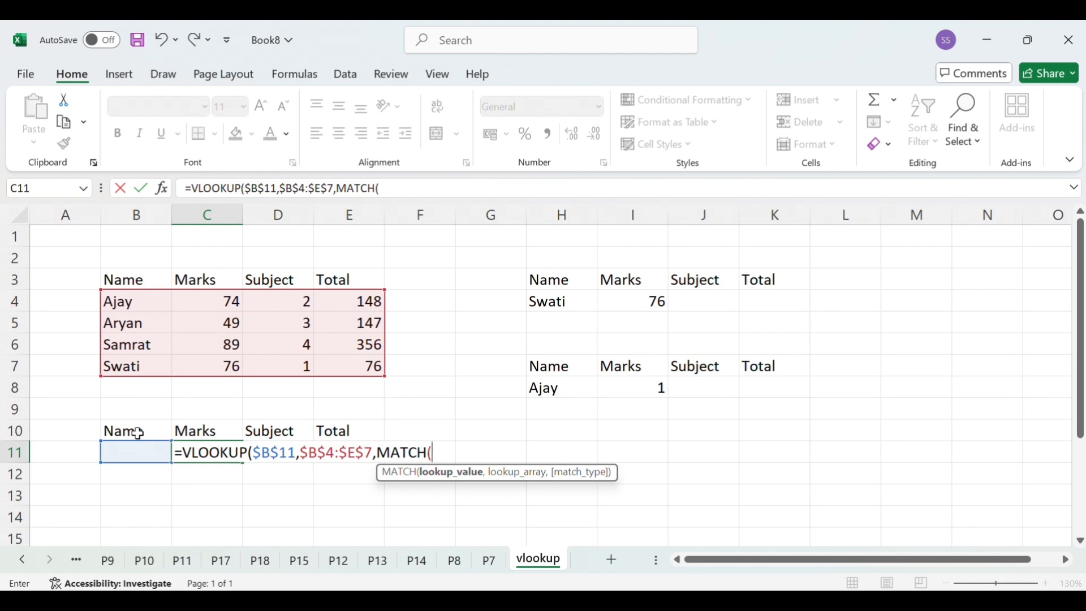
{"action": "left_click", "coordinate": [205, 430]}
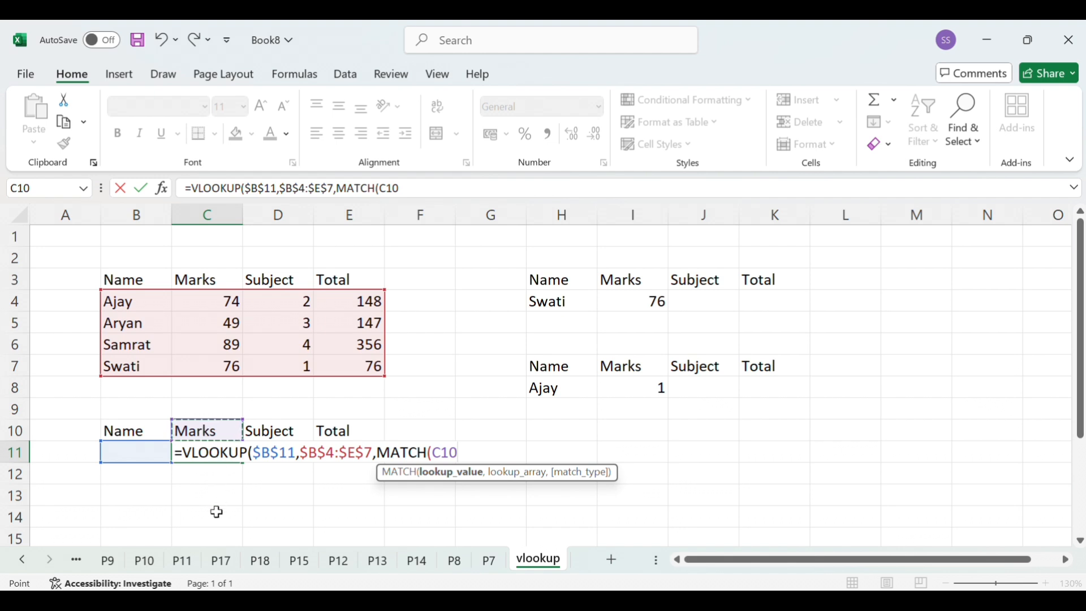
{"action": "type", "text": ","}
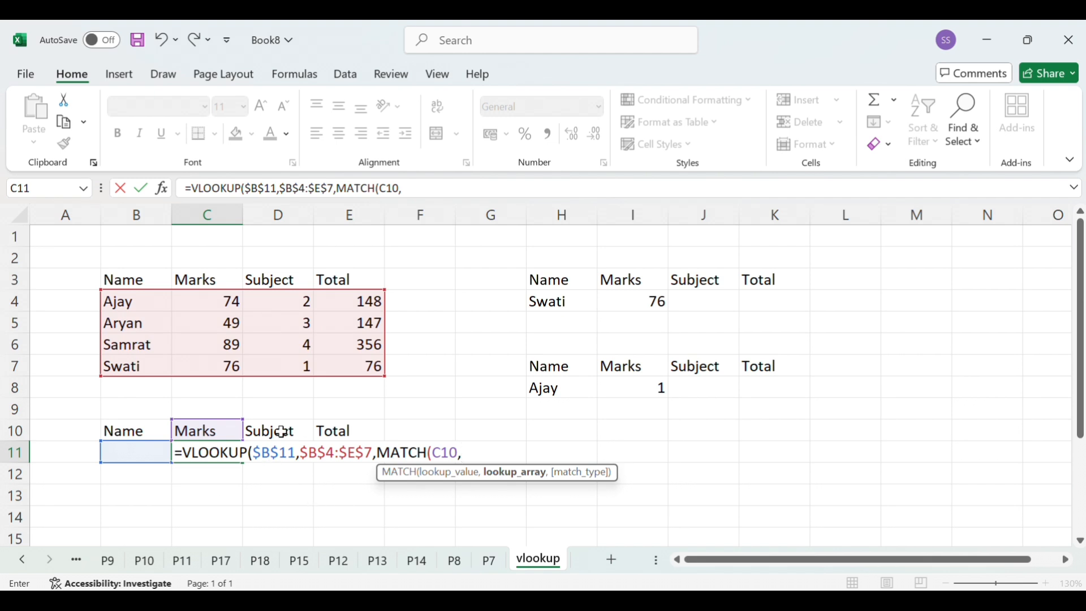
{"action": "left_click_drag", "start_coordinate": [373, 279], "coordinate": [132, 283]}
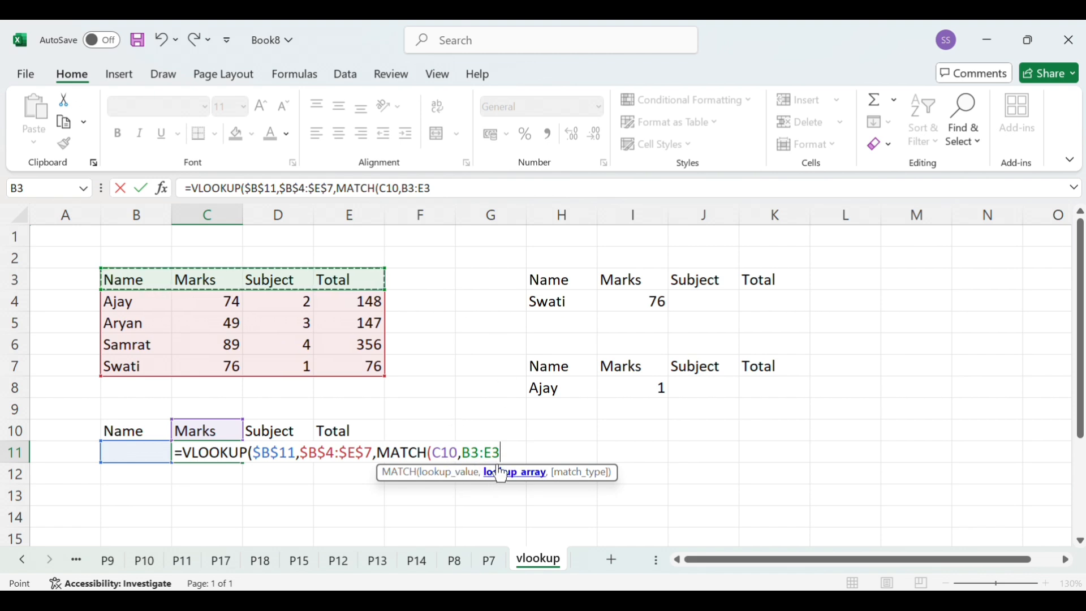
{"action": "key", "text": "F4"}
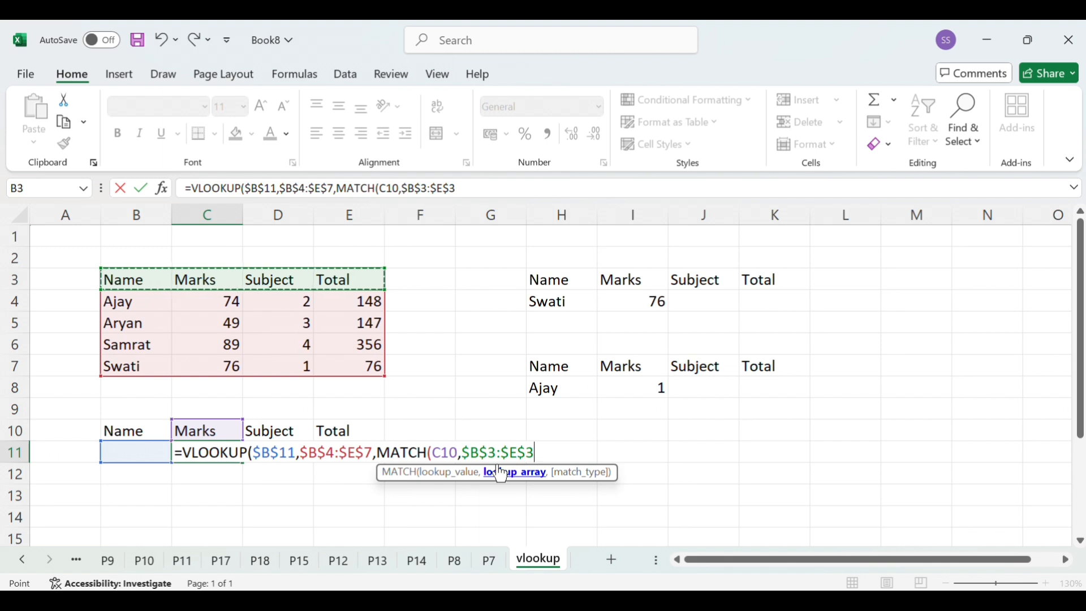
{"action": "type", "text": ","}
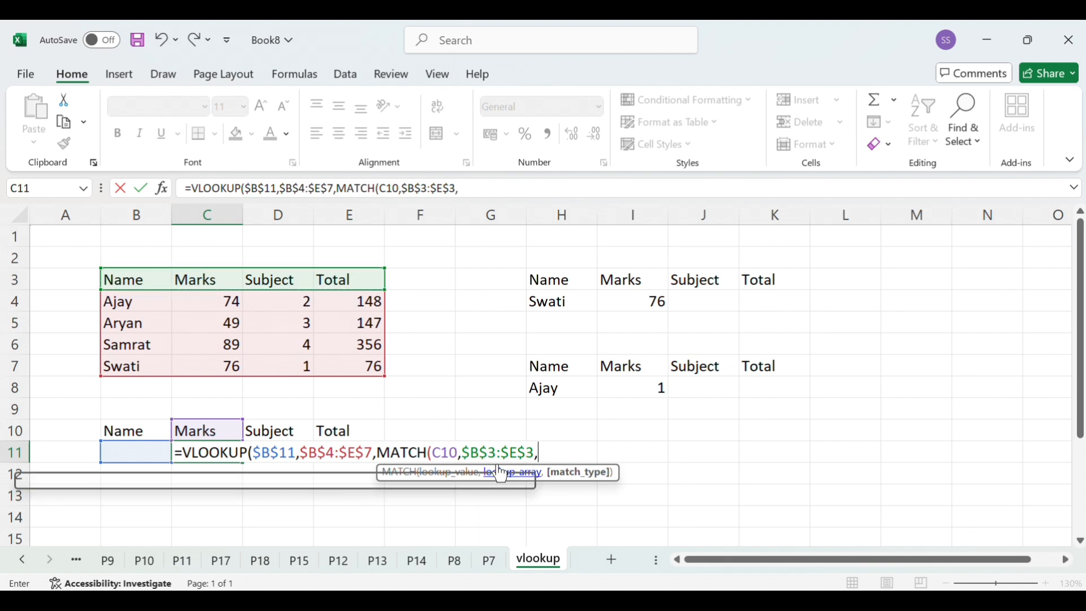
{"action": "type", "text": "0"}
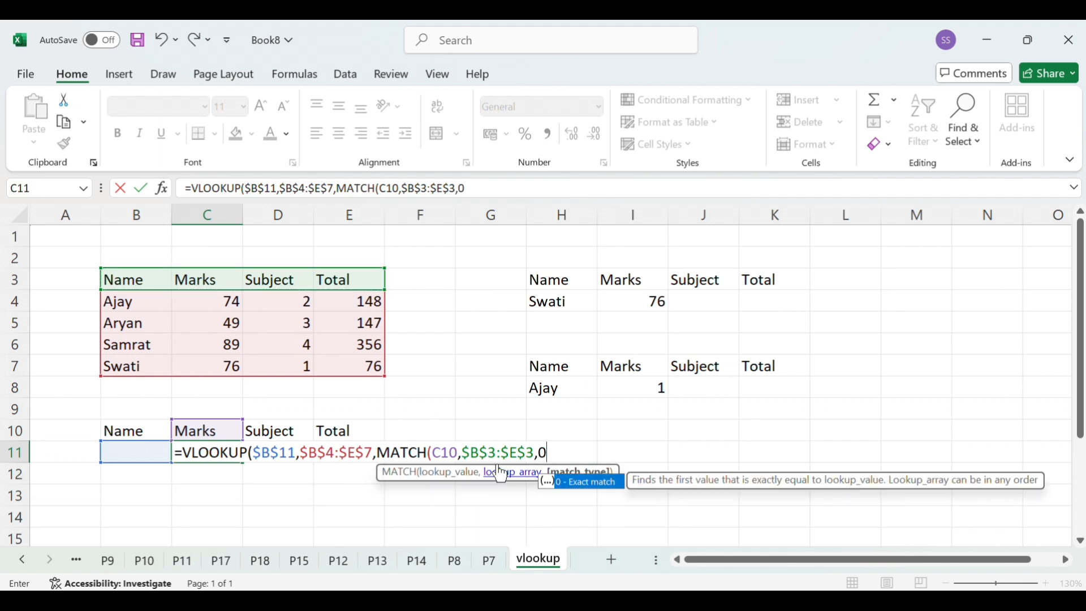
{"action": "type", "text": ")"}
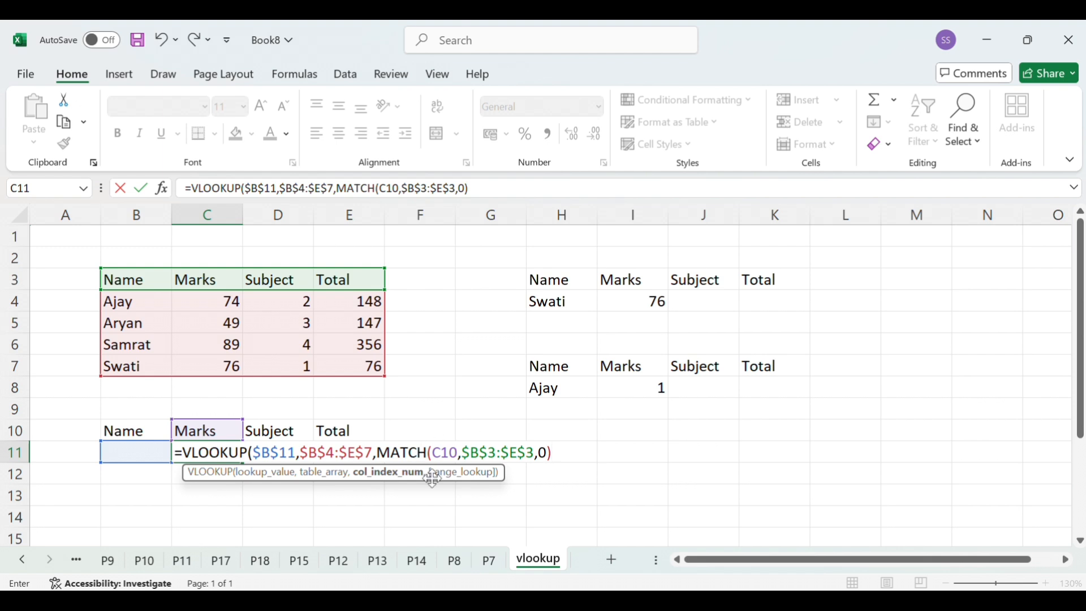
{"action": "type", "text": ","}
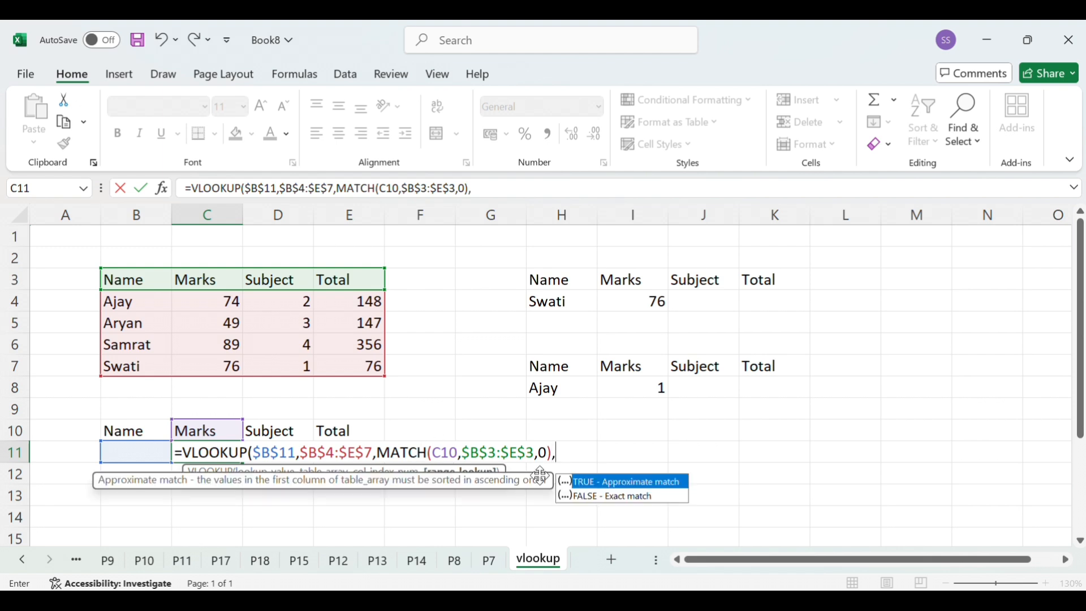
{"action": "type", "text": "0)"}
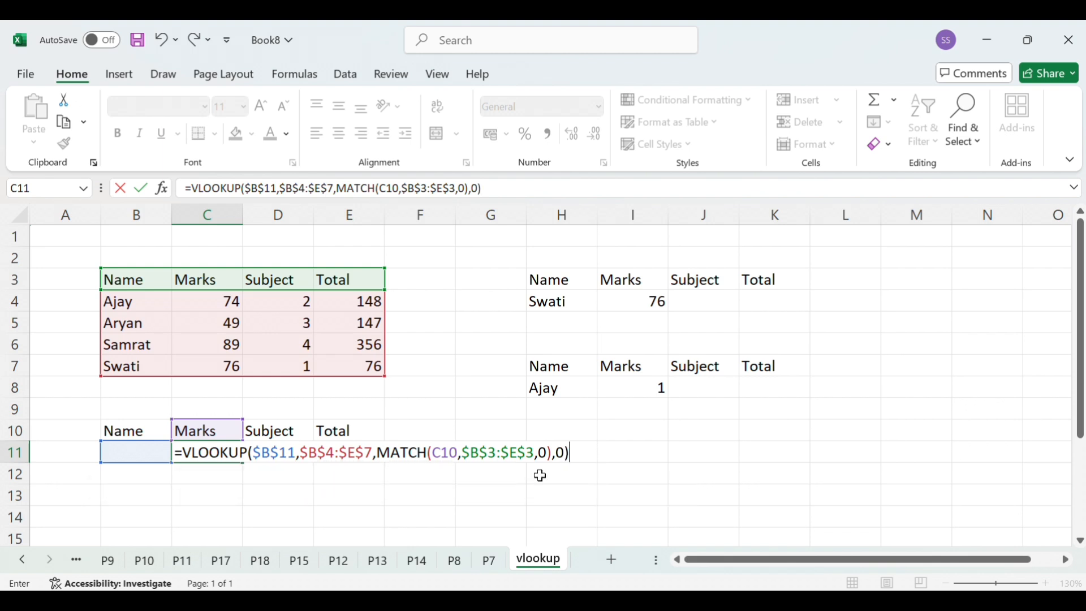
{"action": "key", "text": "Return"}
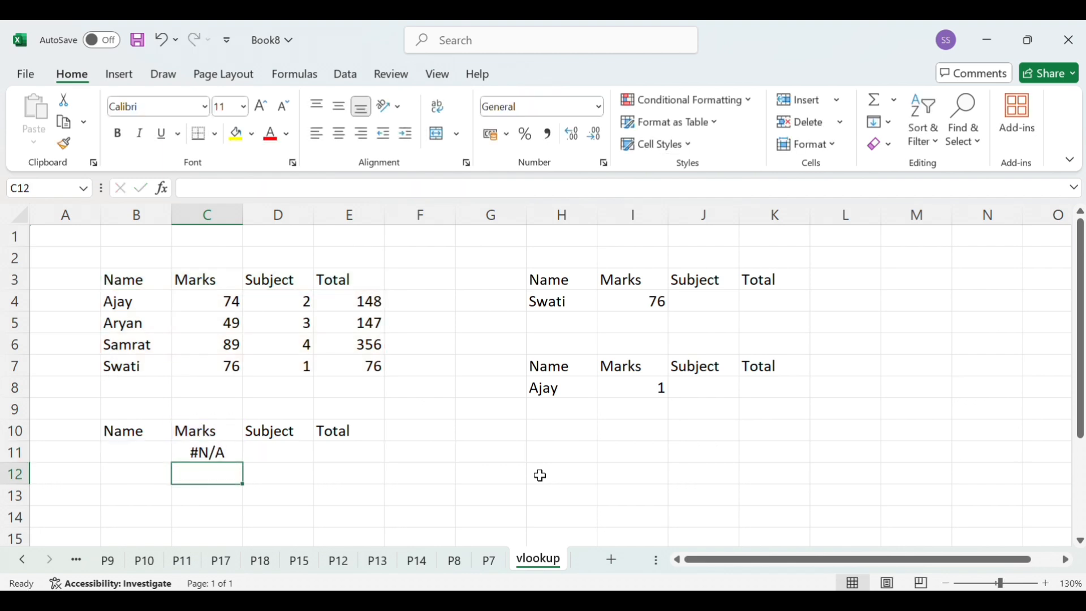
Enter the first student's name from B4 in cell B11 and fill the C11 formula across to E11.
{"action": "left_click", "coordinate": [128, 459]}
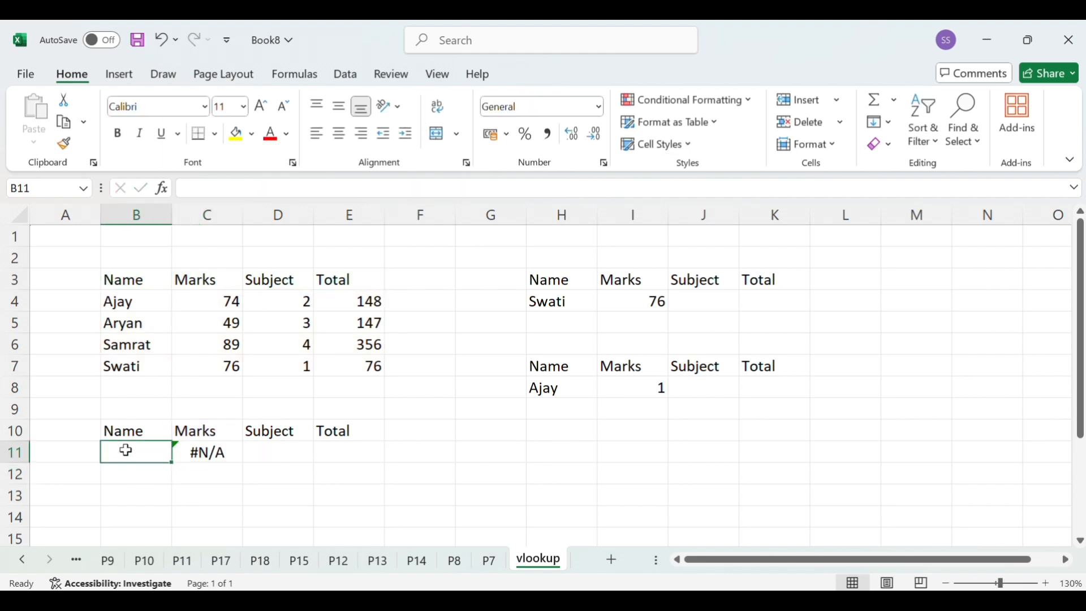
{"action": "type", "text": "Ajay"}
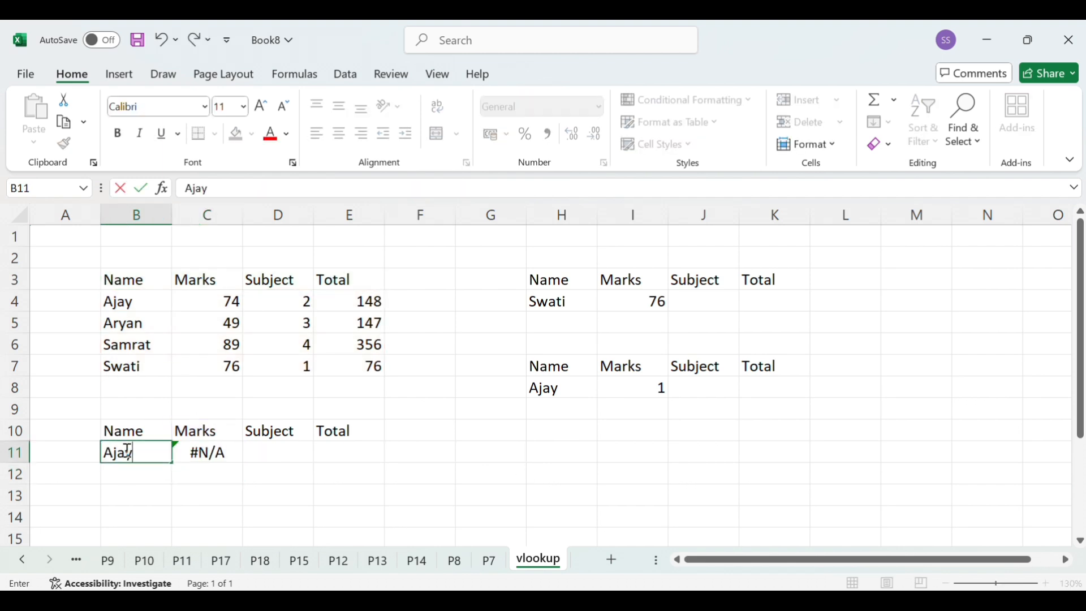
{"action": "key", "text": "Return"}
{"action": "left_click", "coordinate": [228, 454]}
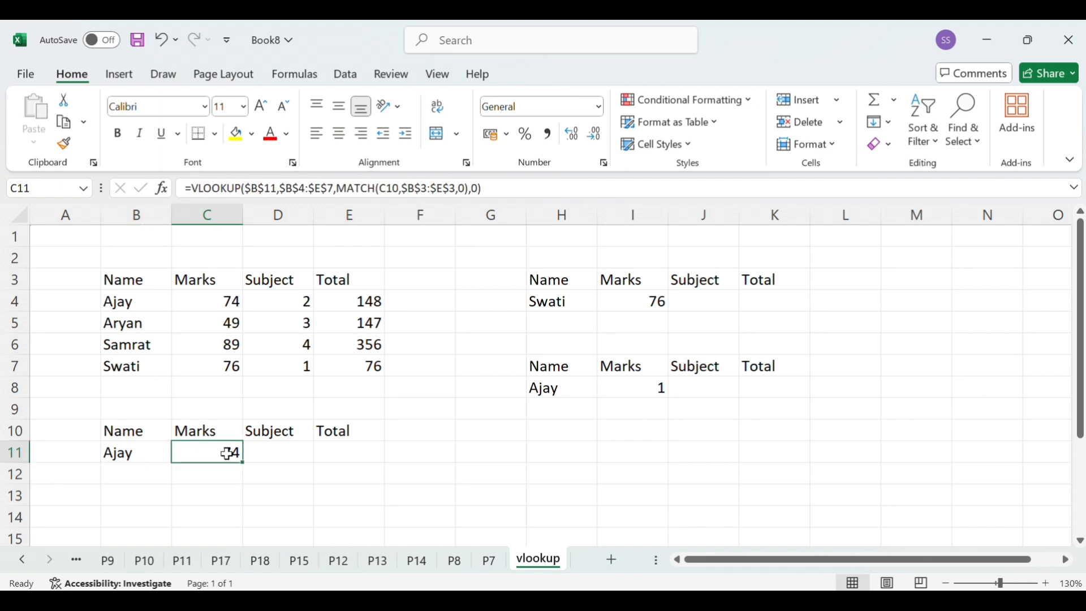
{"action": "left_click_drag", "start_coordinate": [243, 462], "coordinate": [357, 461]}
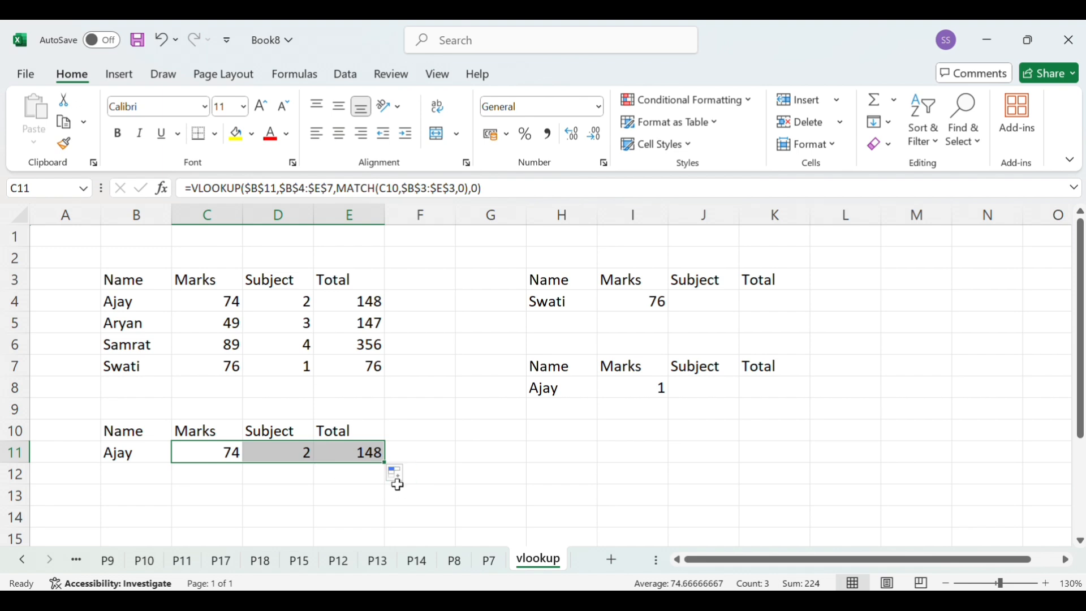
Replace the lookup name in cell B11 with the third student's name from B6.
{"action": "left_click", "coordinate": [142, 449]}
{"action": "double_click", "coordinate": [146, 451]}
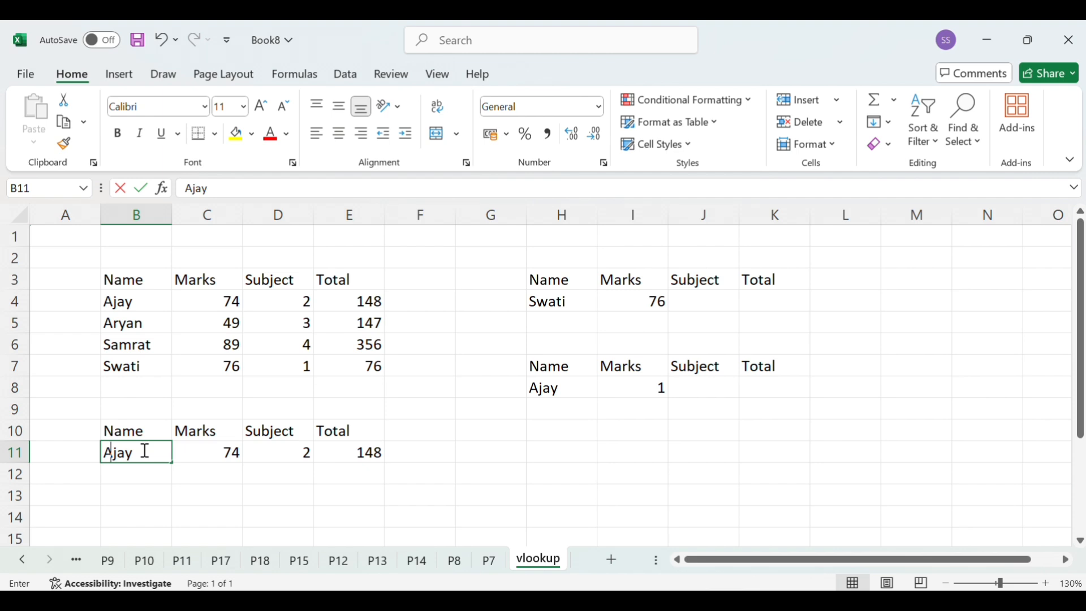
{"action": "key", "text": "Delete"}
{"action": "key", "text": "Delete"}
{"action": "key", "text": "Delete"}
{"action": "key", "text": "Delete"}
{"action": "type", "text": "Samrat"}
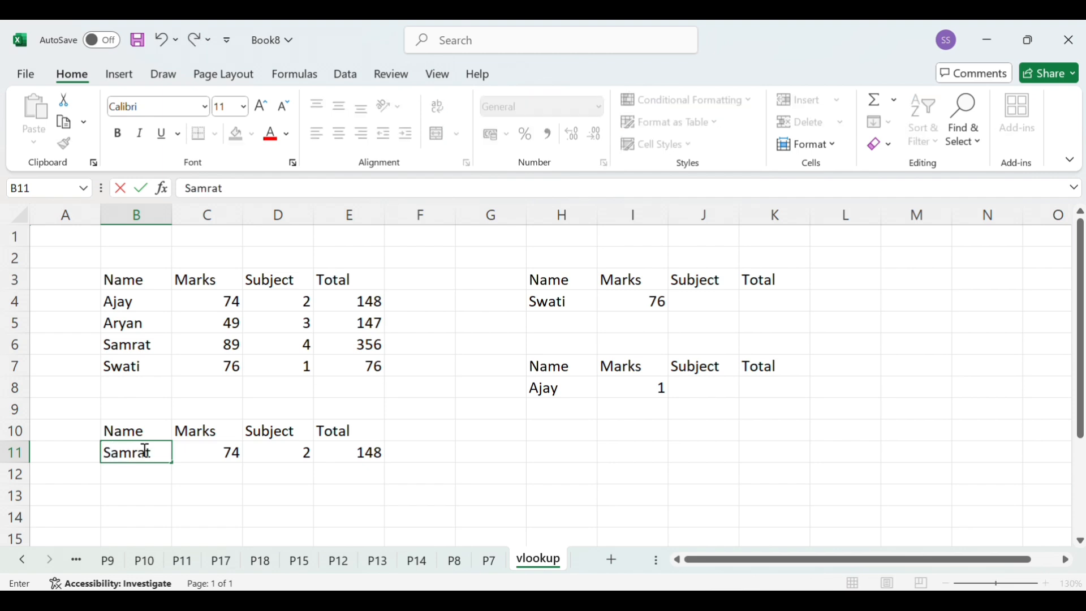
{"action": "key", "text": "Return"}
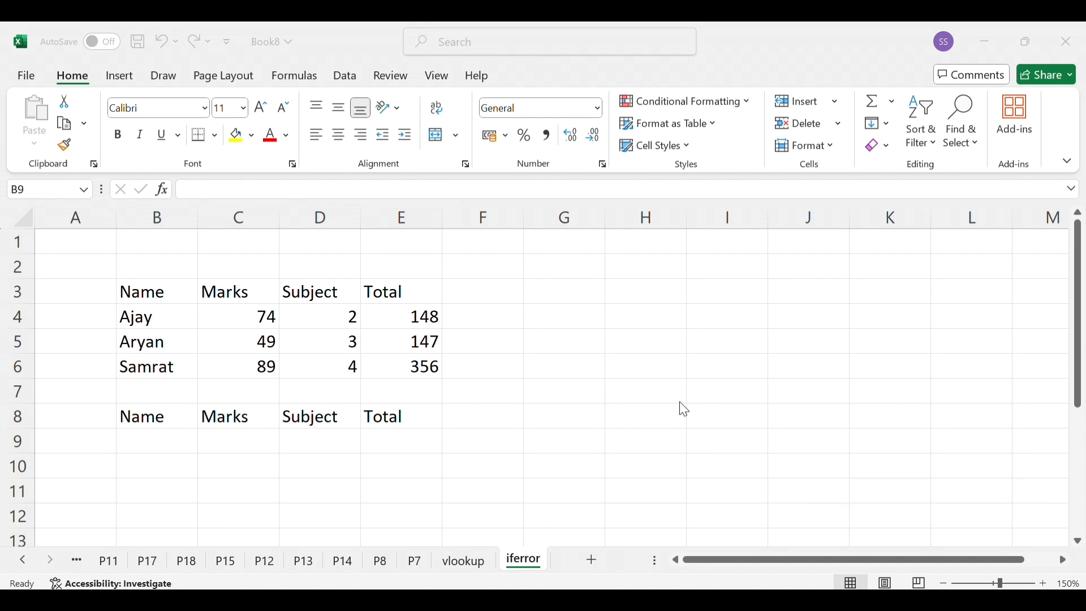
Start a VLOOKUP formula in cell C9 with B9 as the lookup value and B4:E6 as the table array.
{"action": "left_click", "coordinate": [228, 449]}
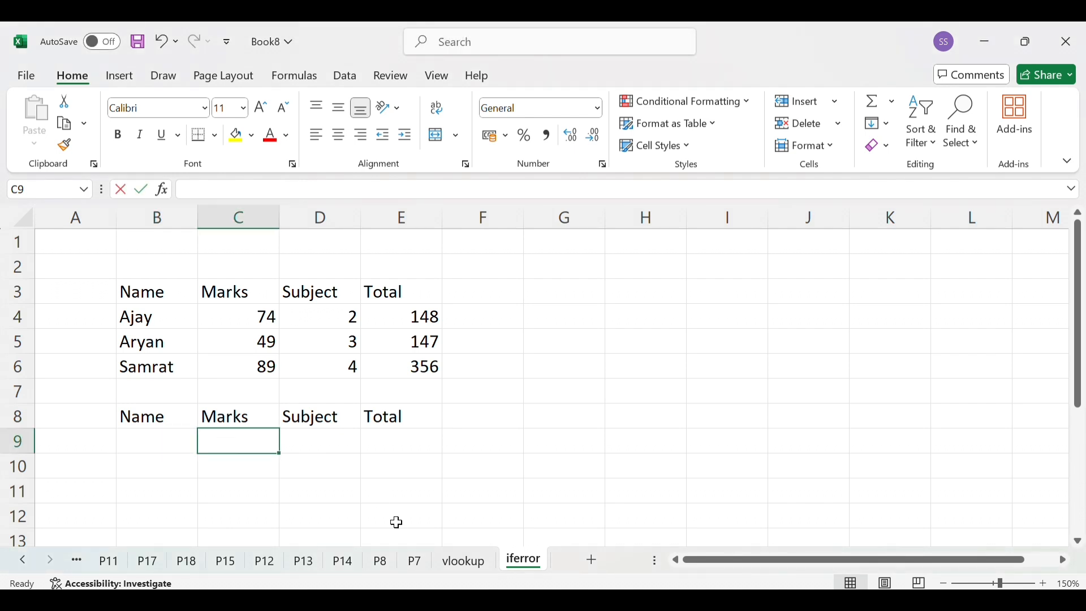
{"action": "type", "text": "=vloo"}
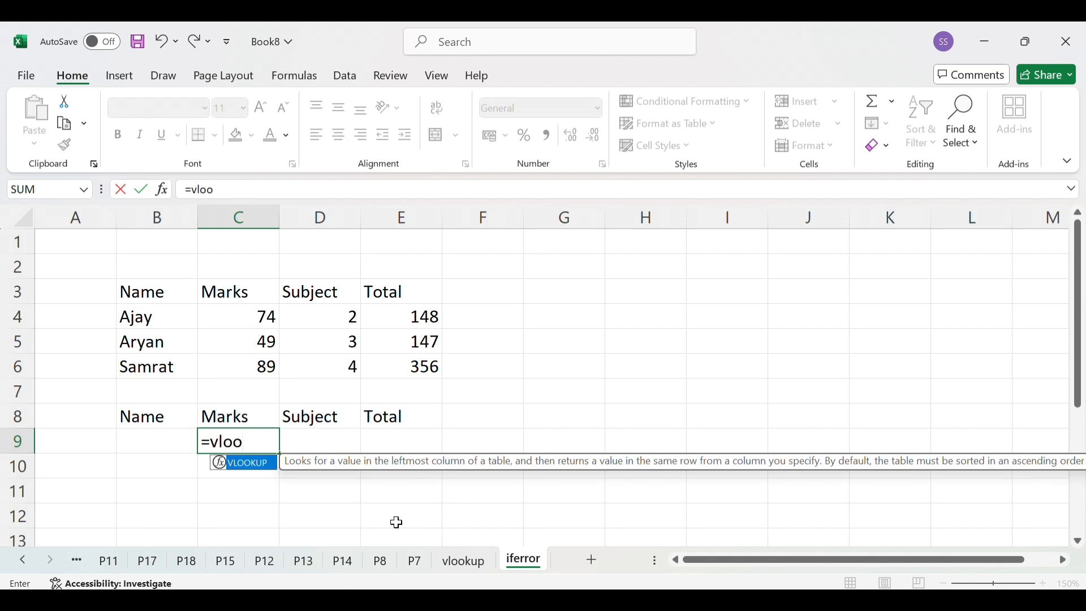
{"action": "double_click", "coordinate": [251, 464]}
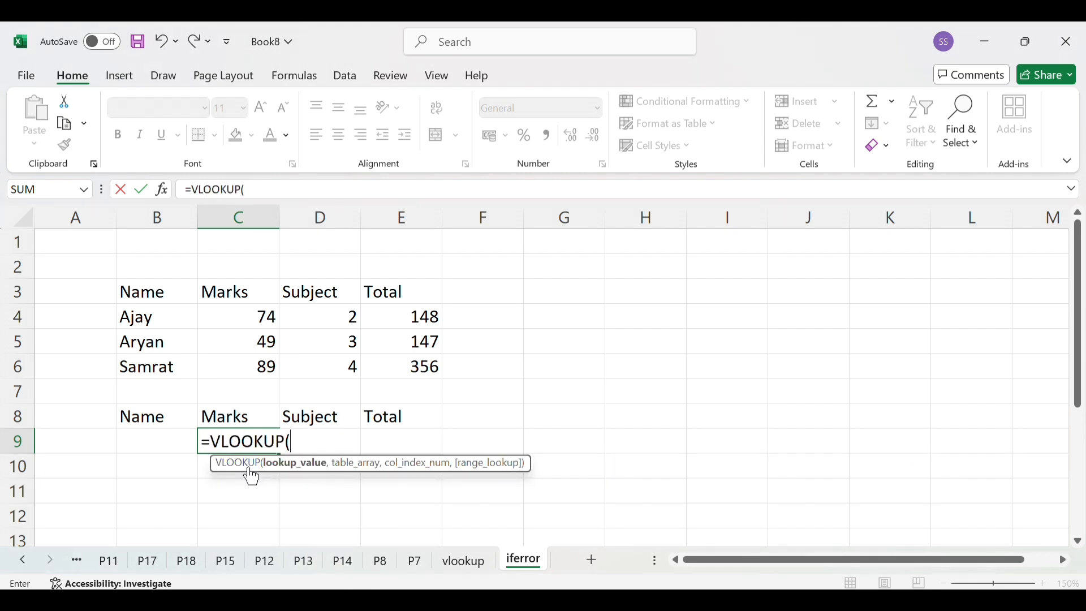
{"action": "left_click", "coordinate": [163, 443]}
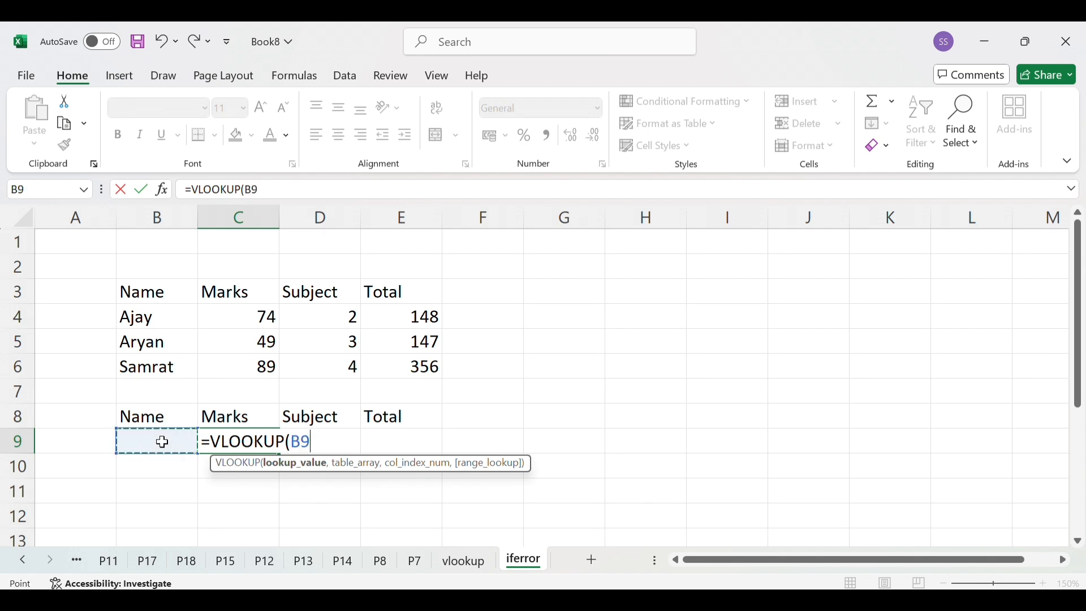
{"action": "type", "text": ","}
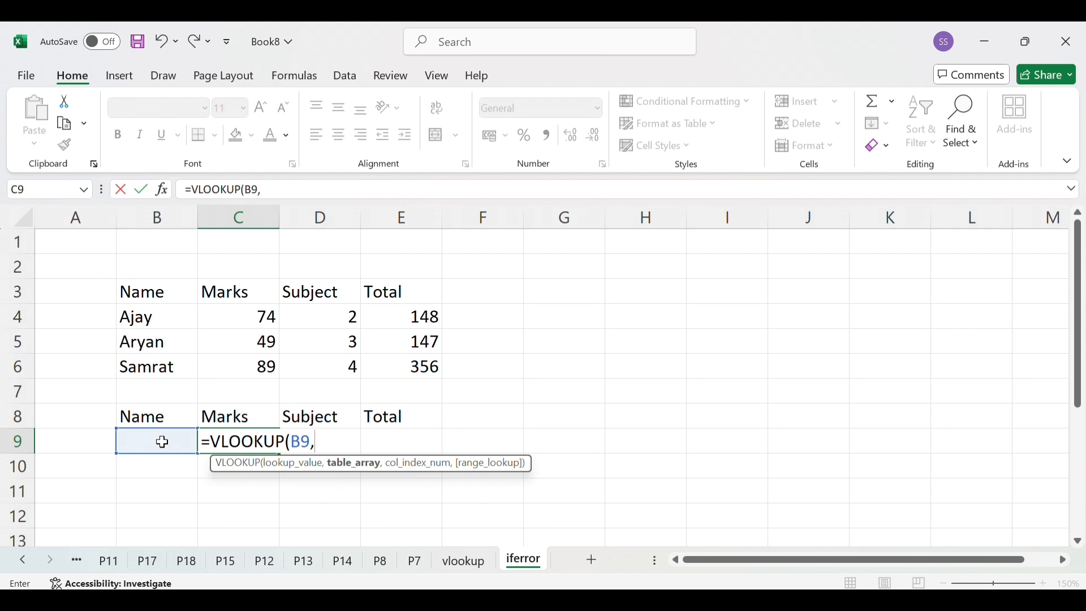
{"action": "left_click", "coordinate": [143, 319]}
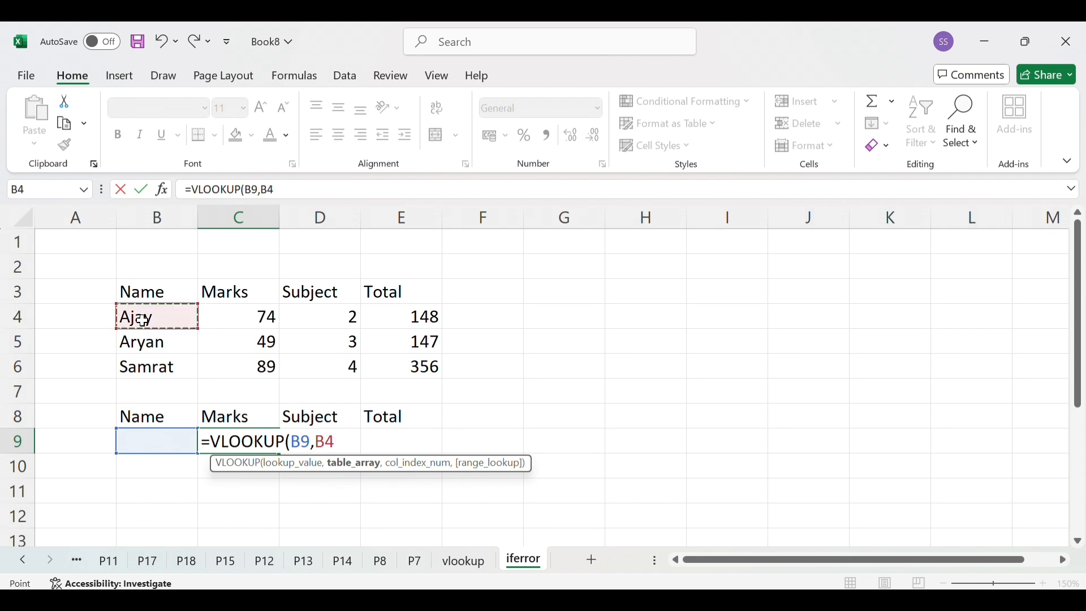
{"action": "left_click_drag", "start_coordinate": [143, 319], "coordinate": [407, 365]}
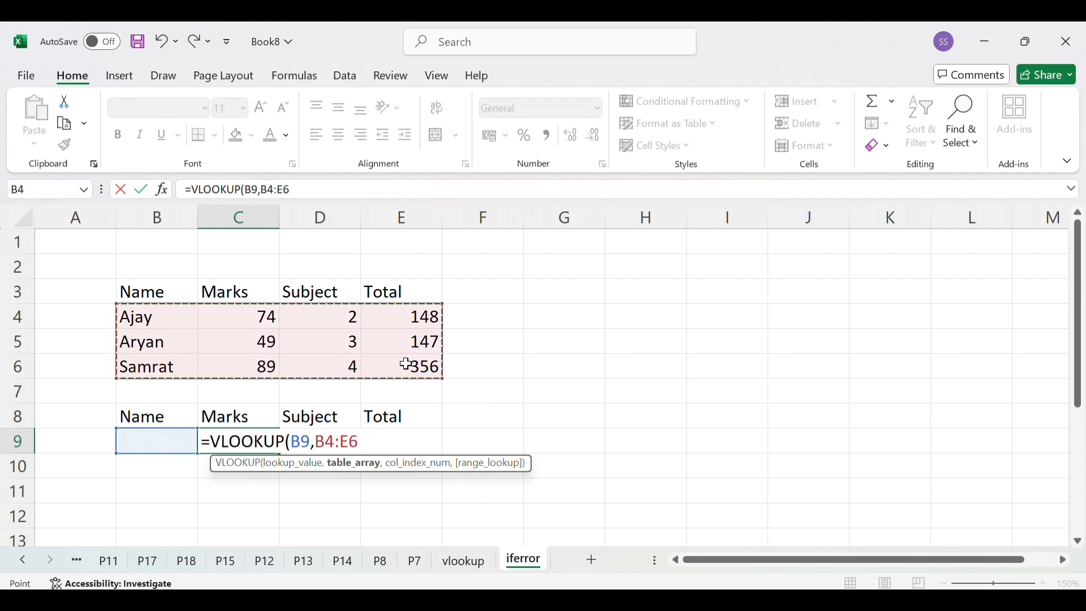
Complete the VLOOKUP arguments in C9 with 2 as the column index and 0 as the range lookup.
{"action": "type", "text": ","}
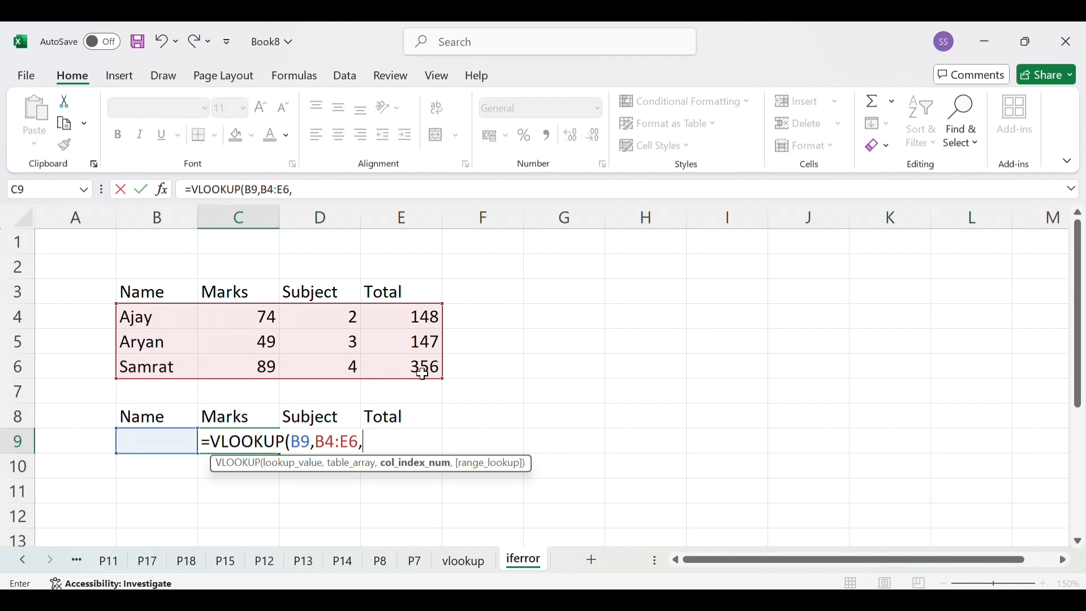
{"action": "type", "text": "2"}
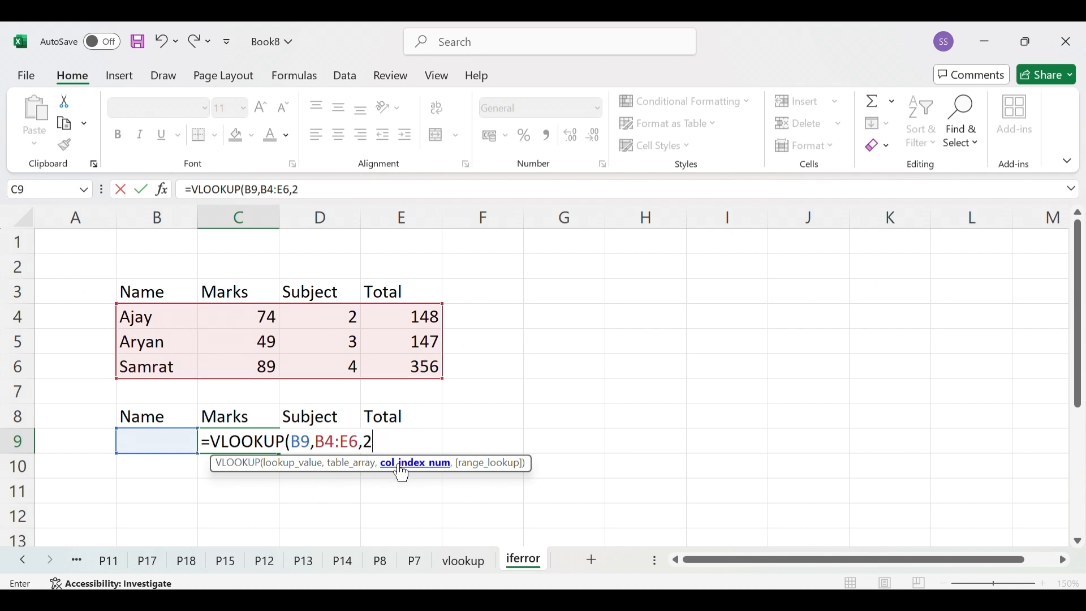
{"action": "type", "text": ","}
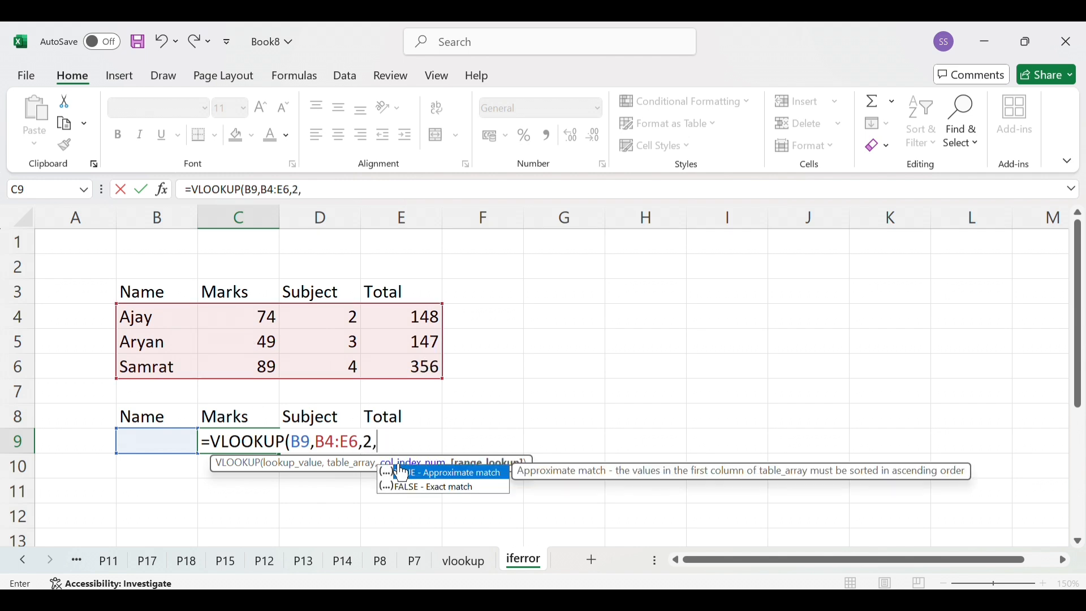
{"action": "type", "text": "0)"}
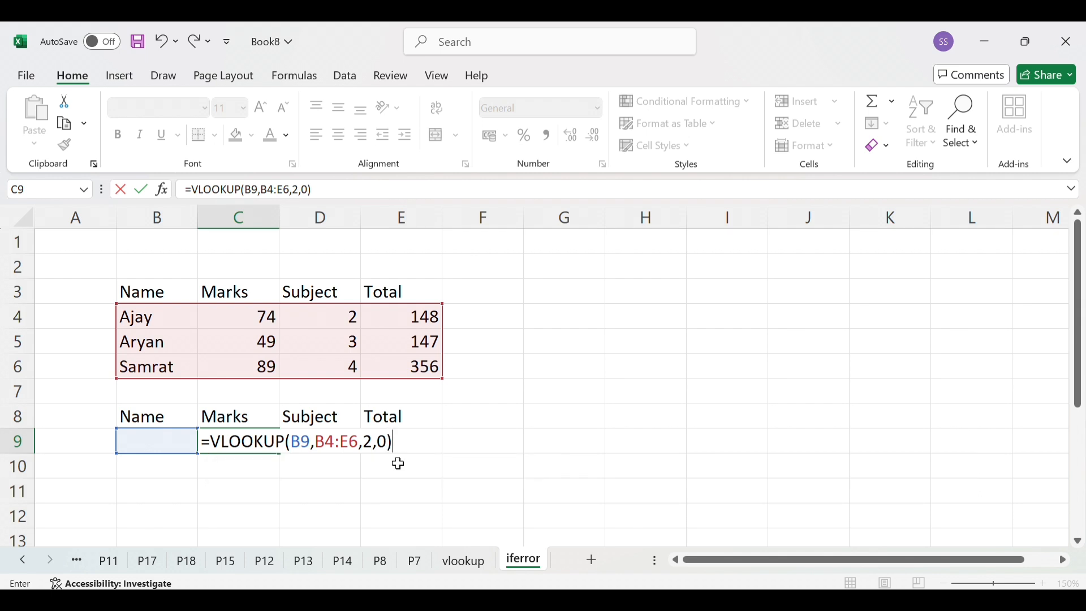
Wrap the VLOOKUP in C9 in IFERROR with "No Record" as the value if error.
{"action": "left_click", "coordinate": [212, 443]}
{"action": "type", "text": "if"}
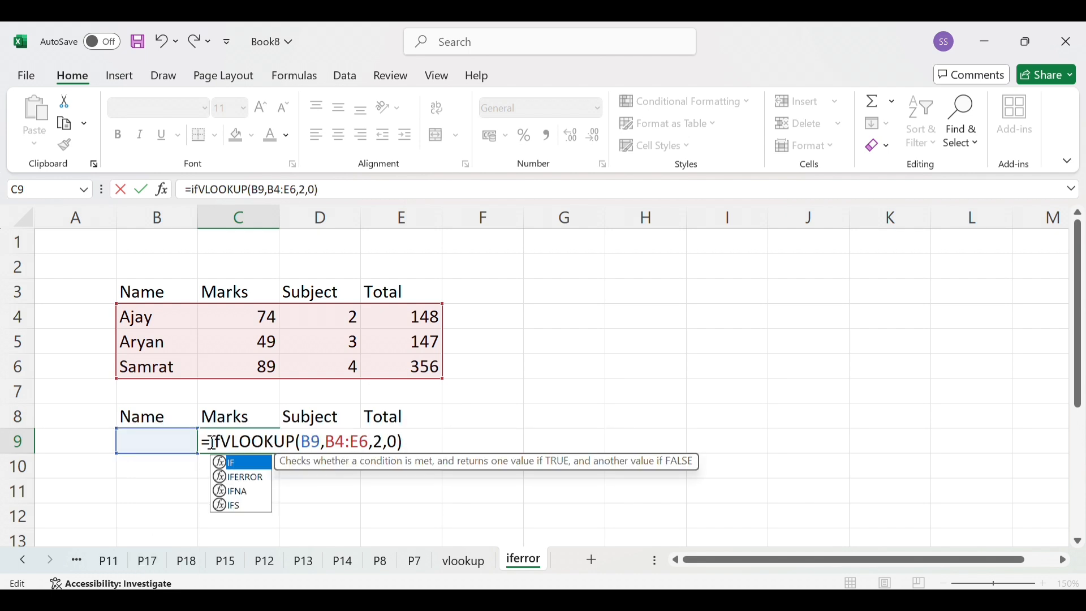
{"action": "double_click", "coordinate": [266, 477]}
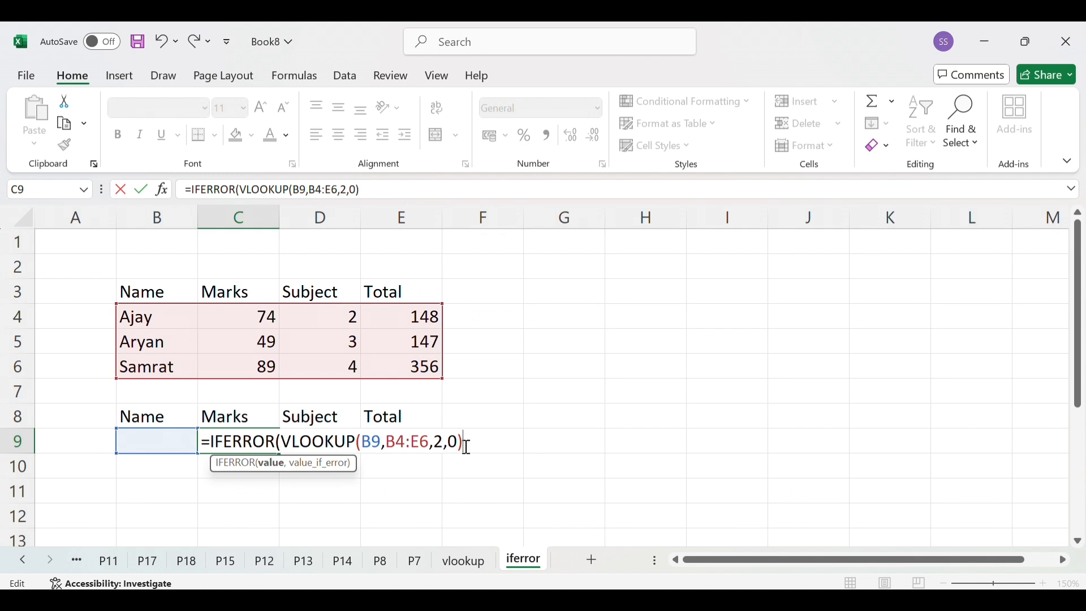
{"action": "type", "text": ","}
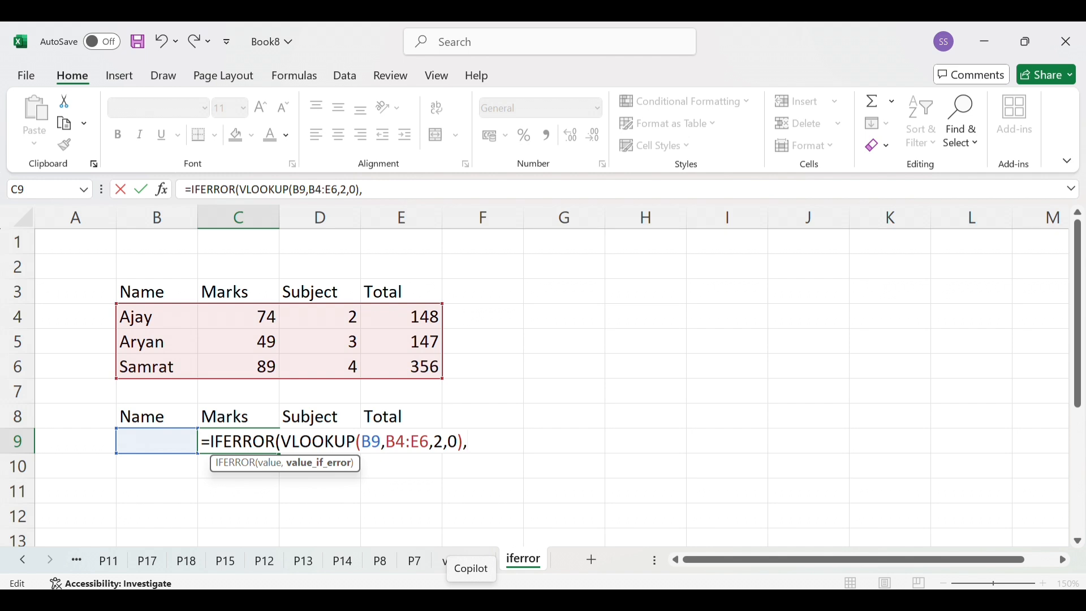
{"action": "type", "text": "\"No Rec"}
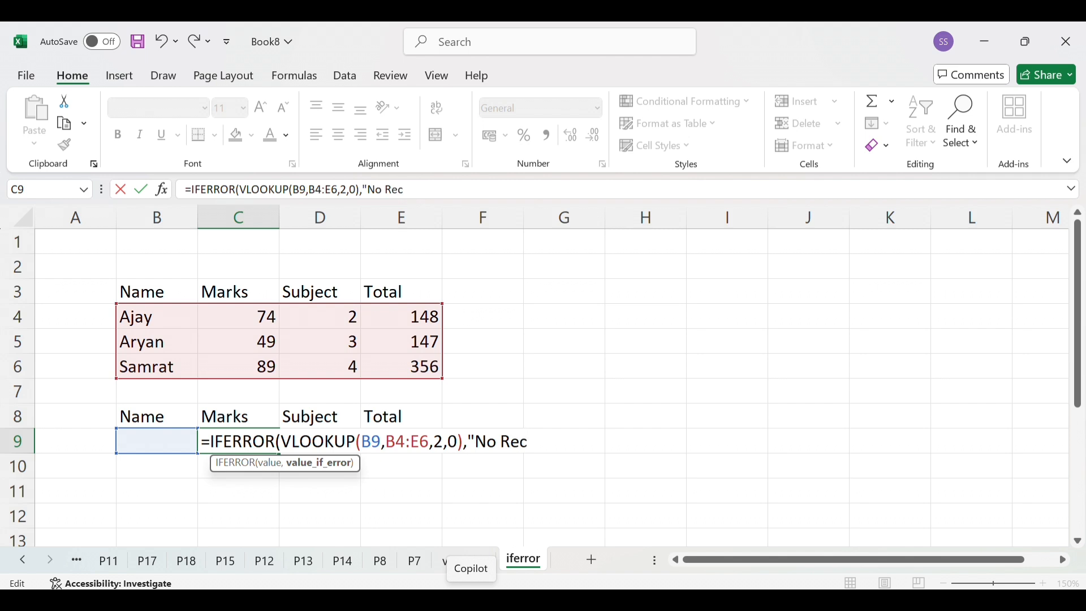
{"action": "type", "text": "ord\")"}
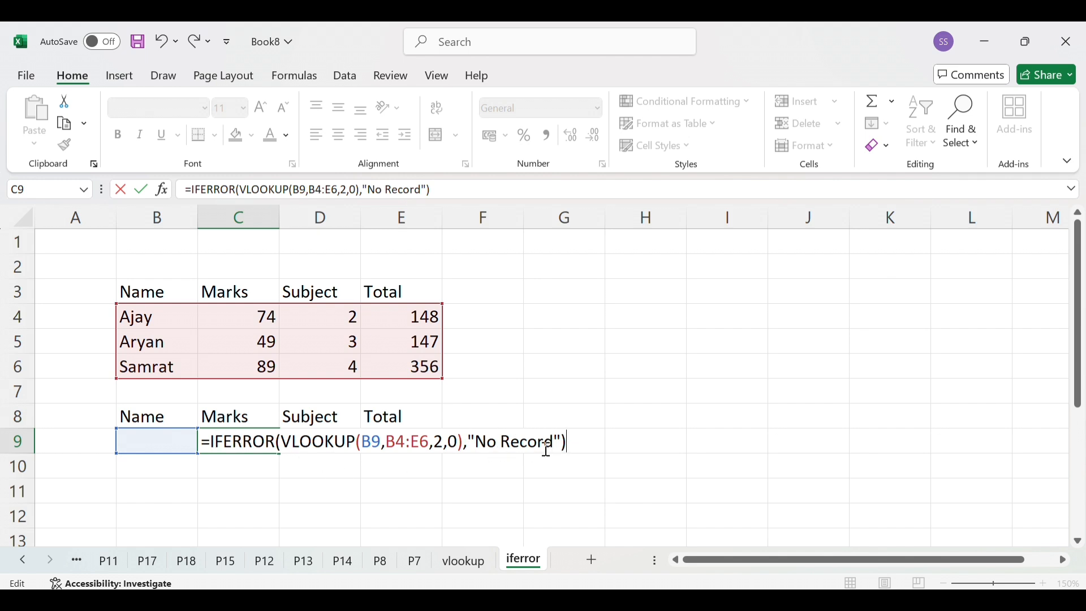
{"action": "key", "text": "Return"}
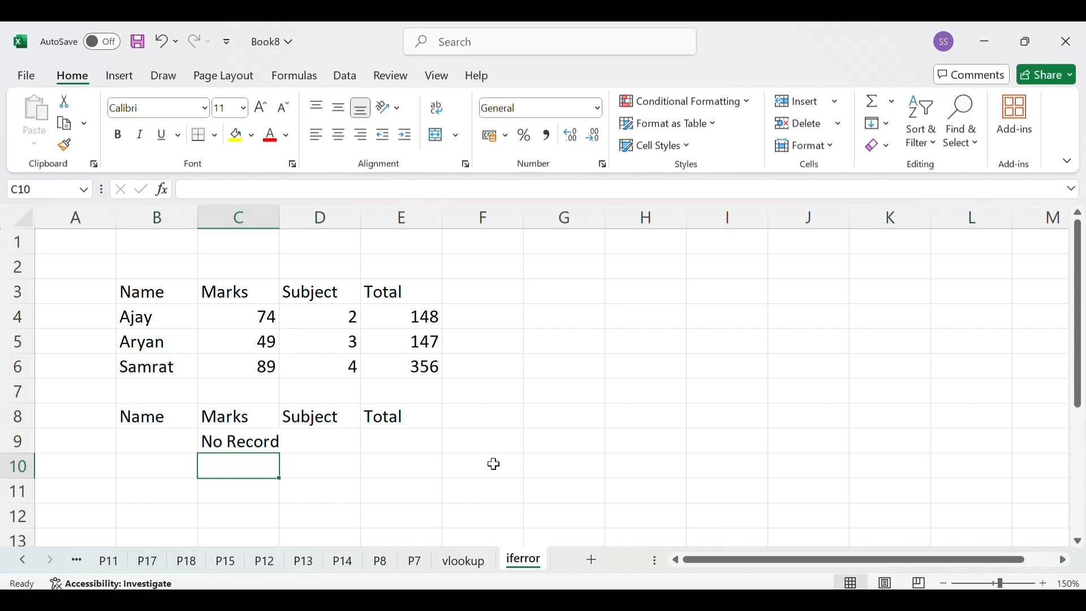
Test the C9 formula by entering B4's student name in B9, and replace it with the student name from B7 of the vlookup sheet.
{"action": "left_click", "coordinate": [161, 443]}
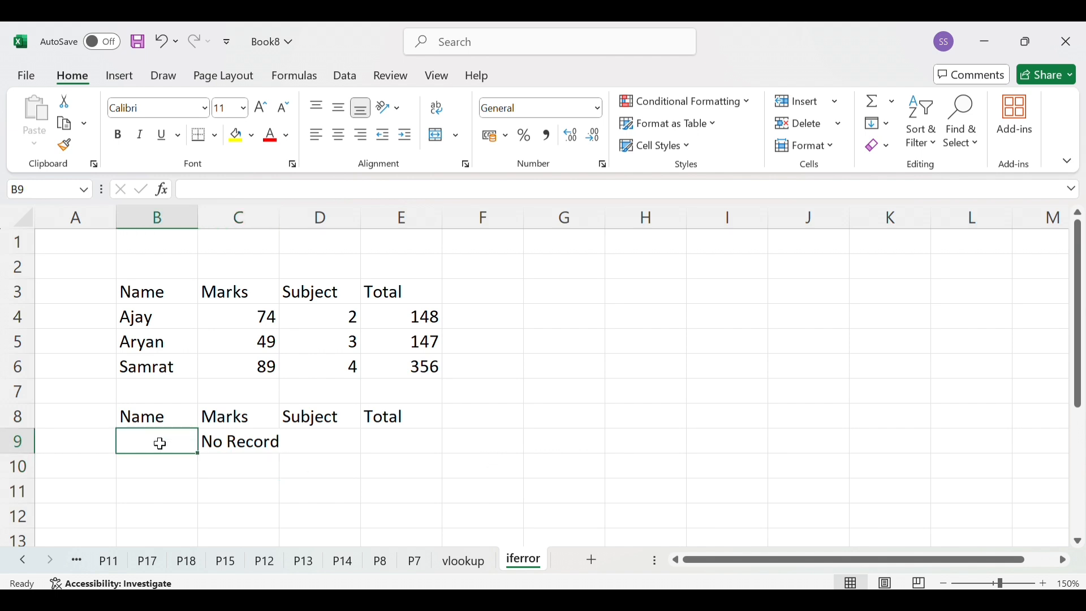
{"action": "type", "text": "Ajay"}
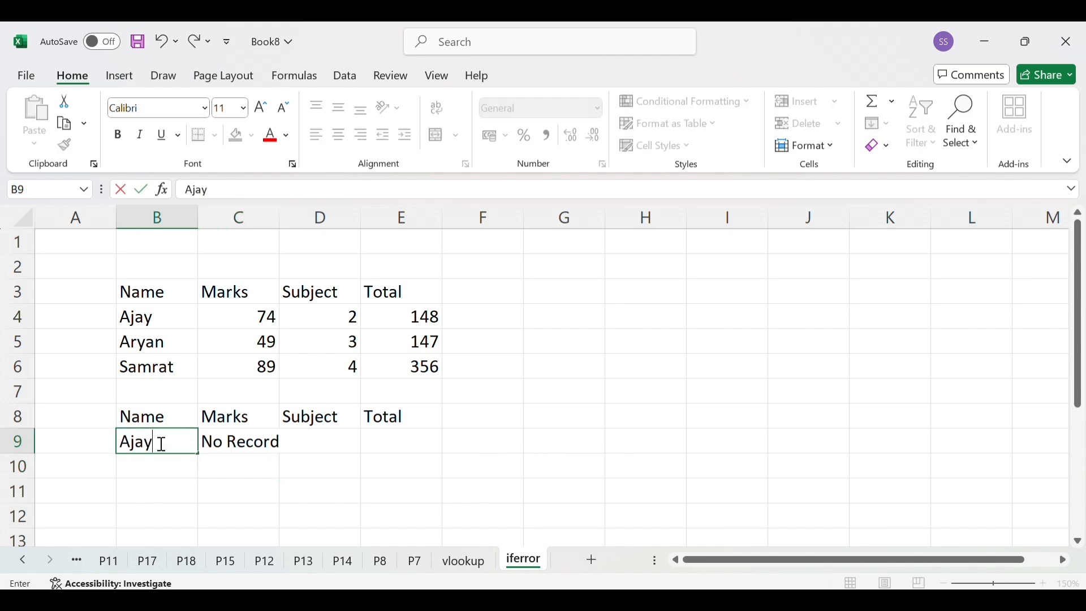
{"action": "key", "text": "Return"}
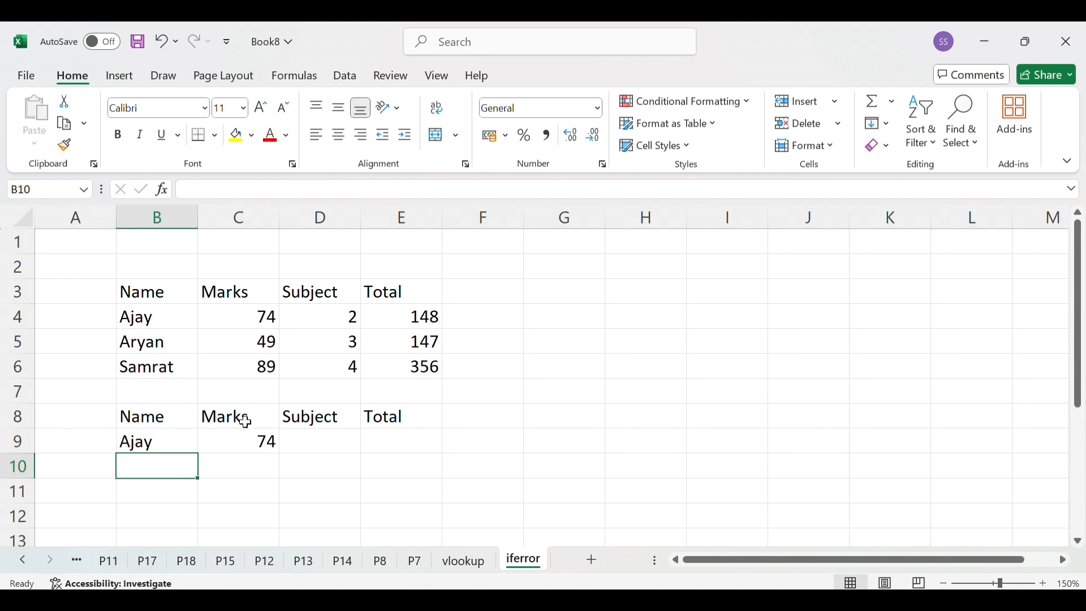
{"action": "left_click", "coordinate": [160, 441]}
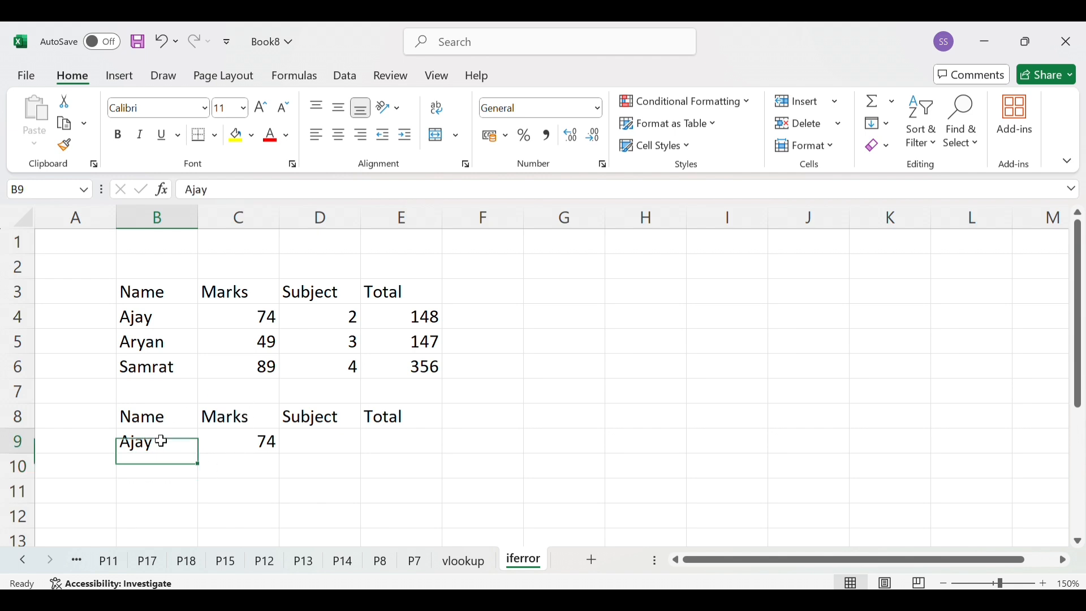
{"action": "type", "text": "Swa"}
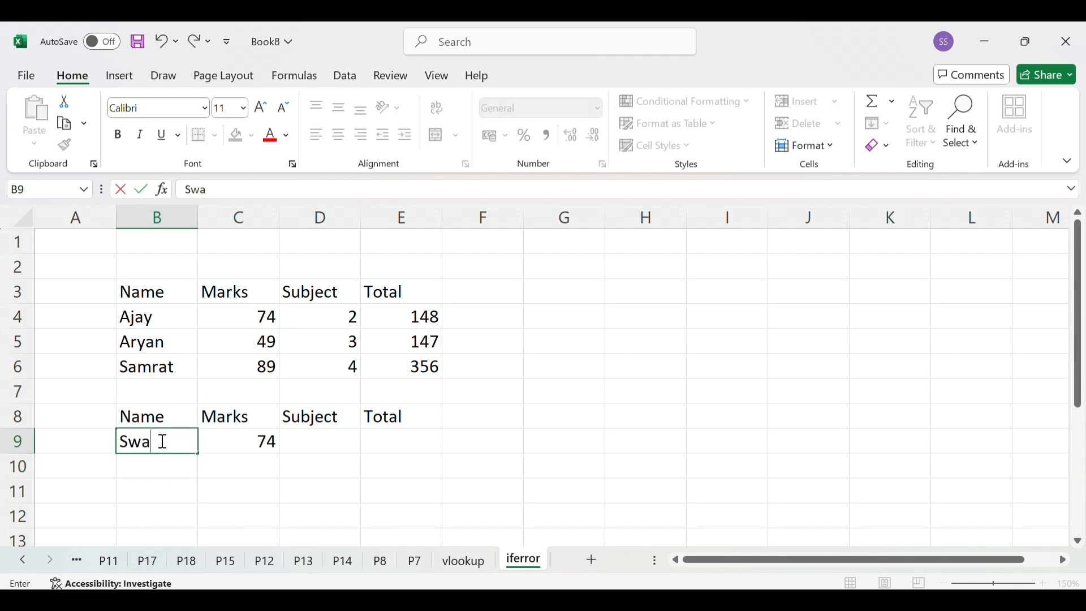
{"action": "type", "text": "ti"}
{"action": "key", "text": "Return"}
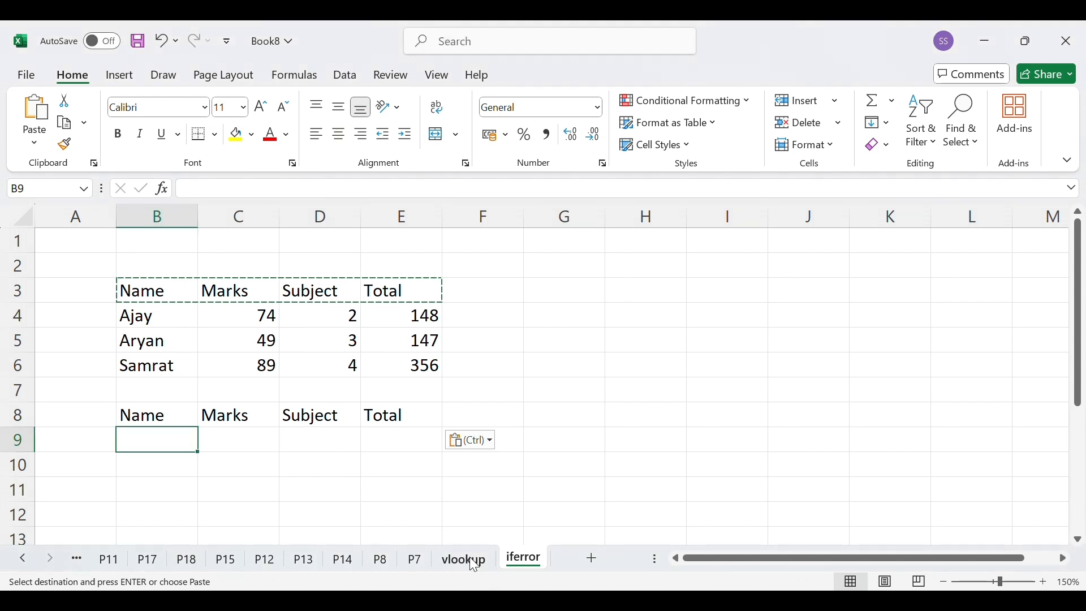
Compare the student table on the vlookup sheet with the one on the iferror sheet.
{"action": "left_click", "coordinate": [474, 562]}
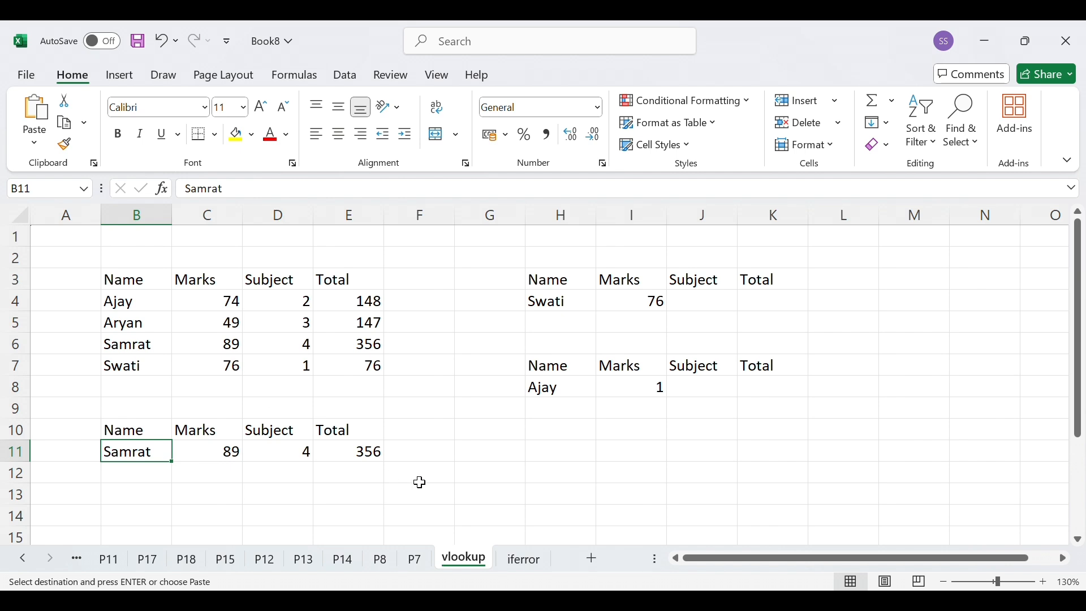
{"action": "left_click", "coordinate": [525, 560]}
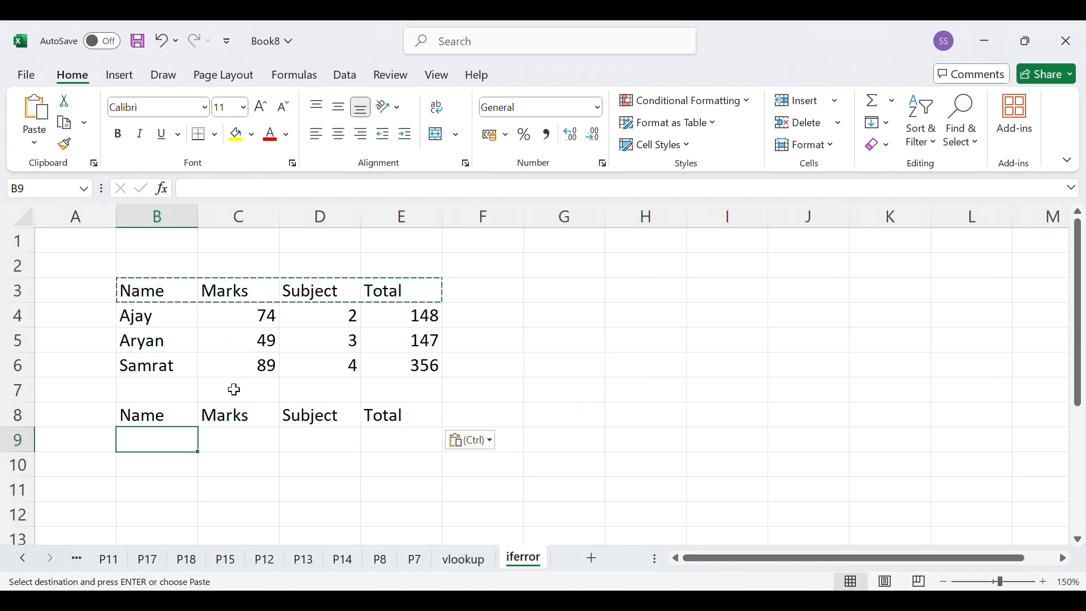
{"action": "left_click", "coordinate": [457, 562]}
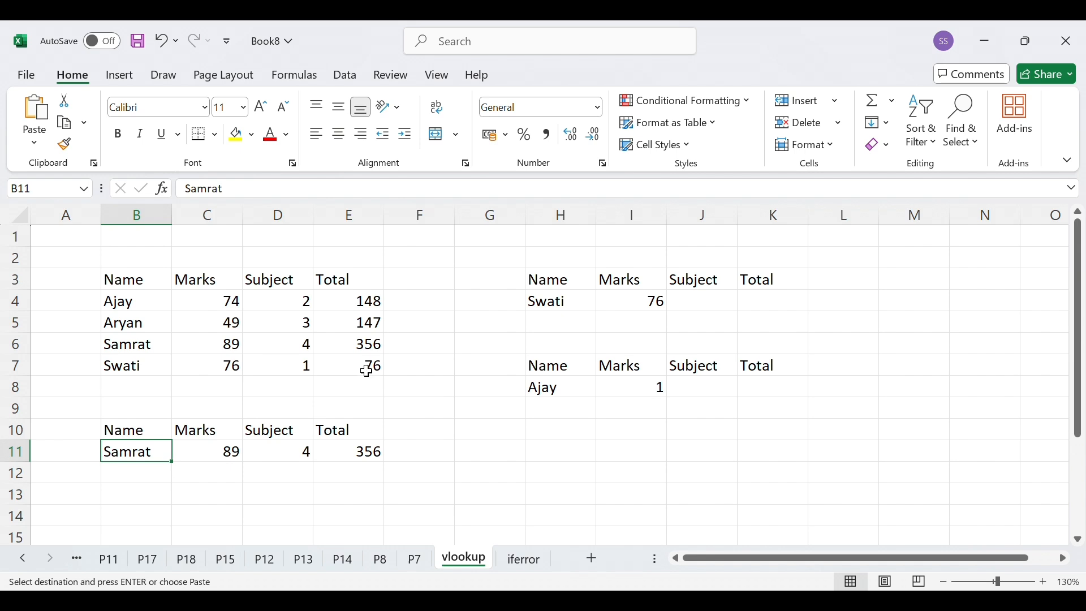
{"action": "left_click", "coordinate": [517, 559]}
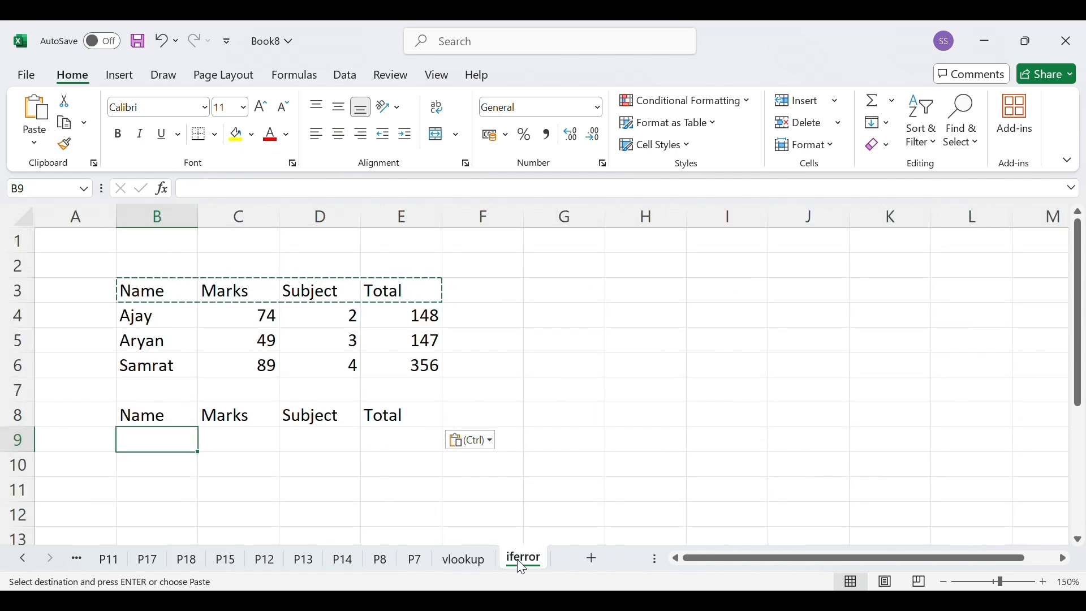
Start a formula in C9 of the iferror sheet with VLOOKUP nested in IFERROR, using B9 as the lookup value.
{"action": "left_click", "coordinate": [248, 444]}
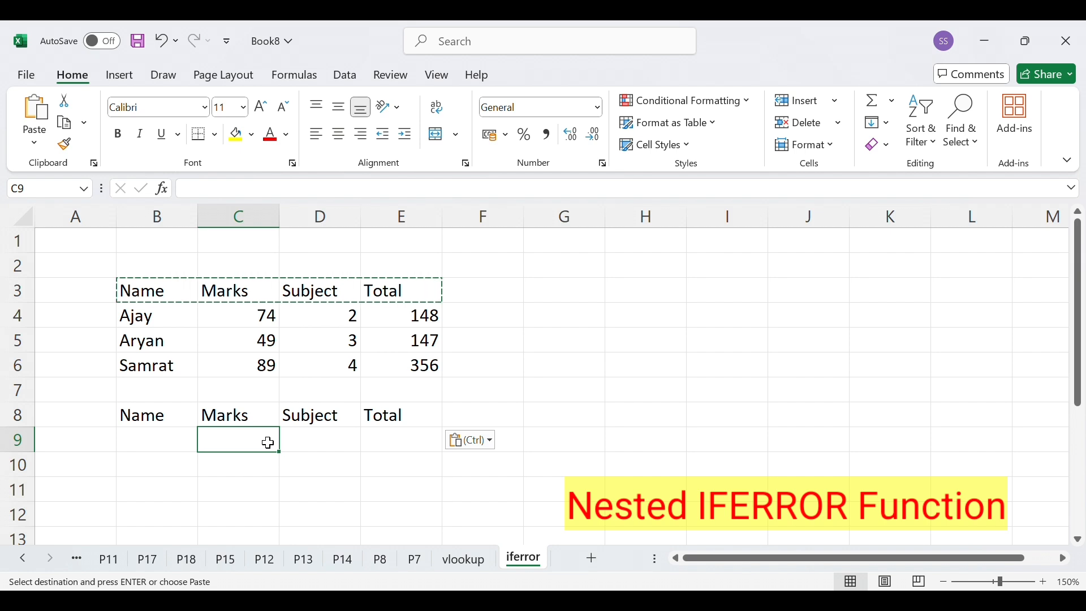
{"action": "key", "text": "Escape"}
{"action": "type", "text": "="}
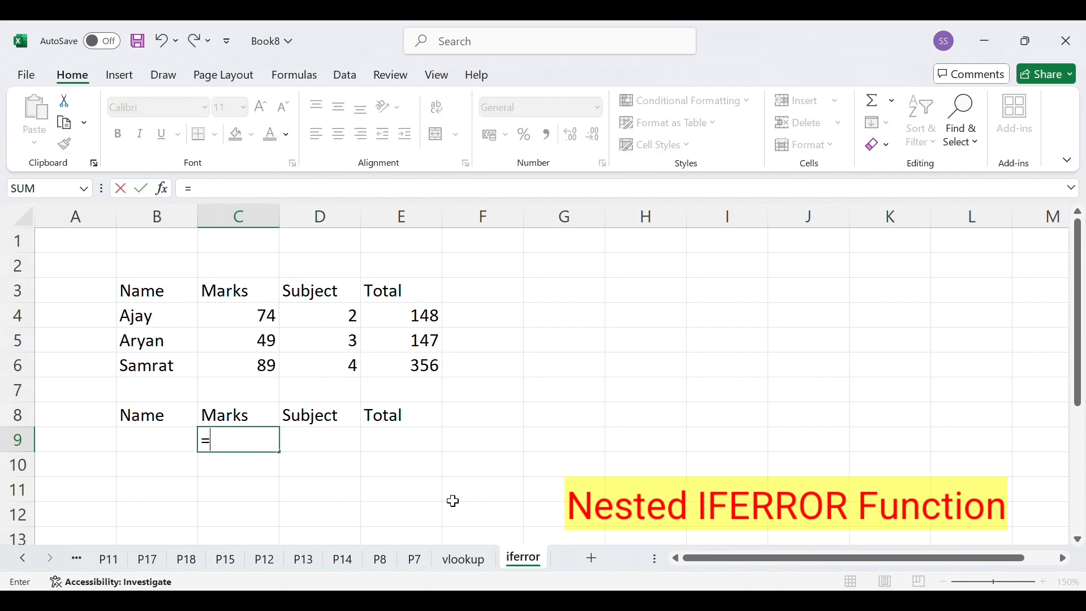
{"action": "type", "text": "if"}
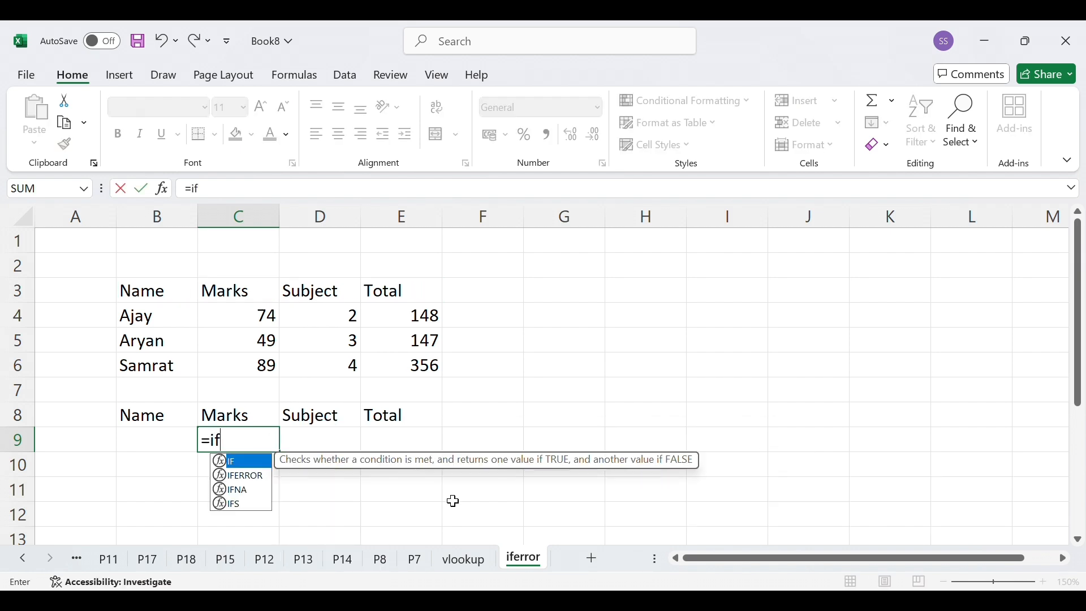
{"action": "double_click", "coordinate": [259, 474]}
{"action": "type", "text": "vl"}
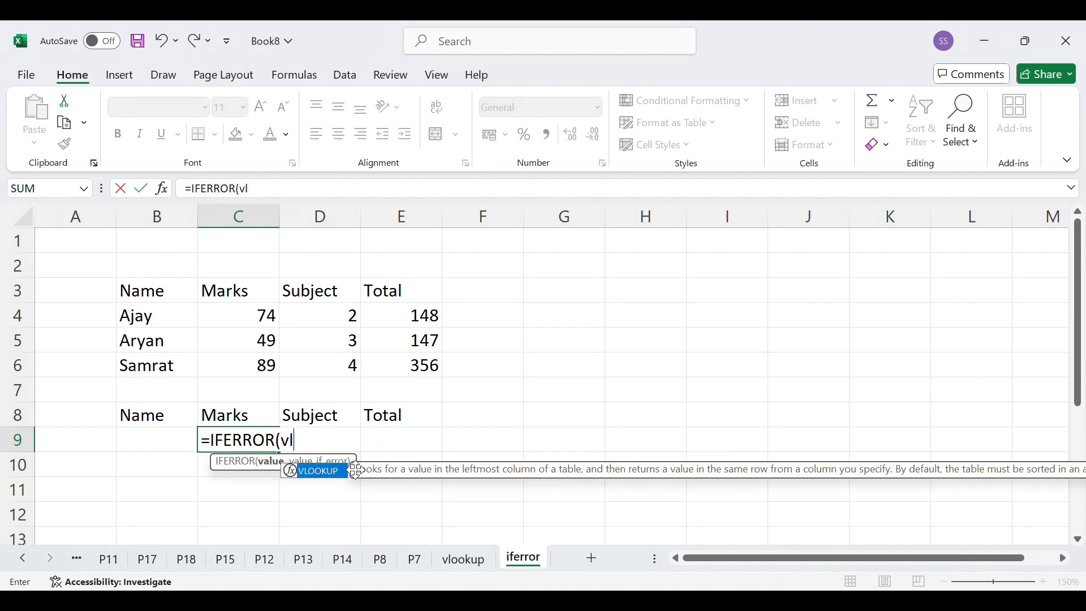
{"action": "double_click", "coordinate": [317, 471]}
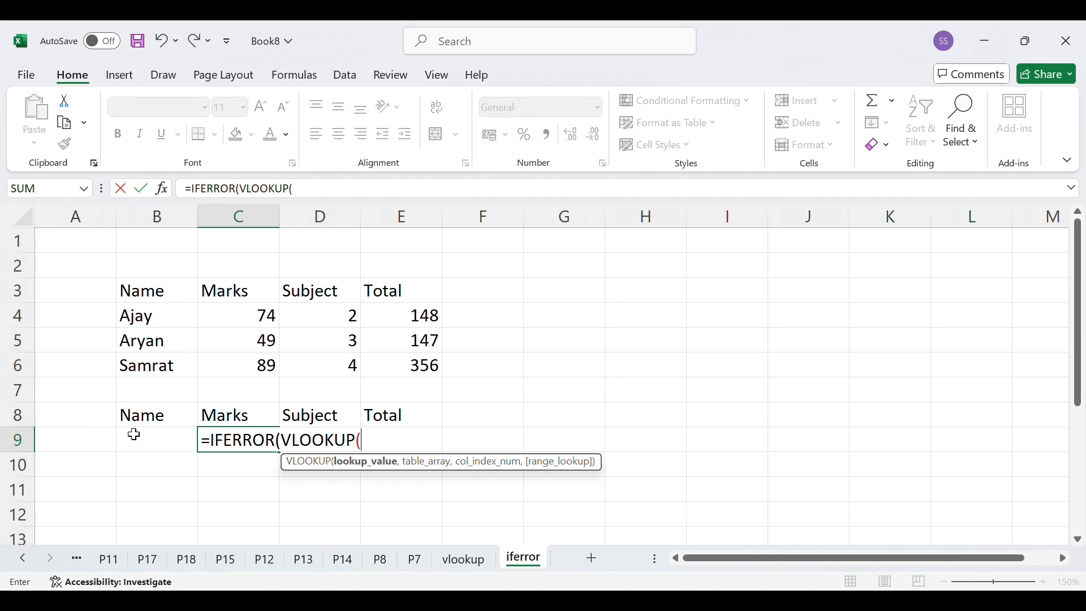
{"action": "left_click", "coordinate": [134, 435]}
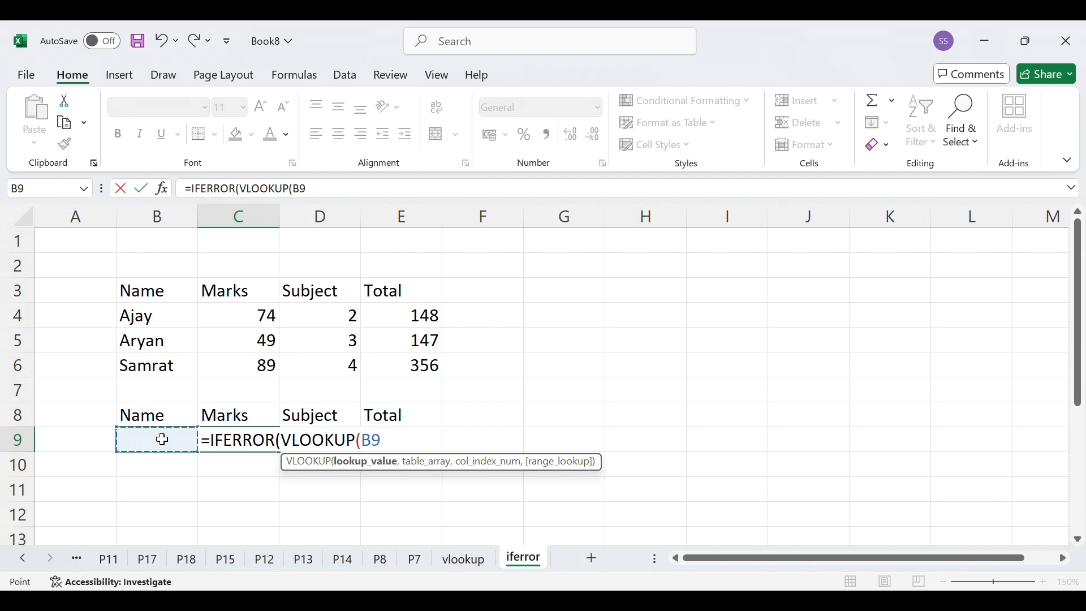
{"action": "type", "text": ","}
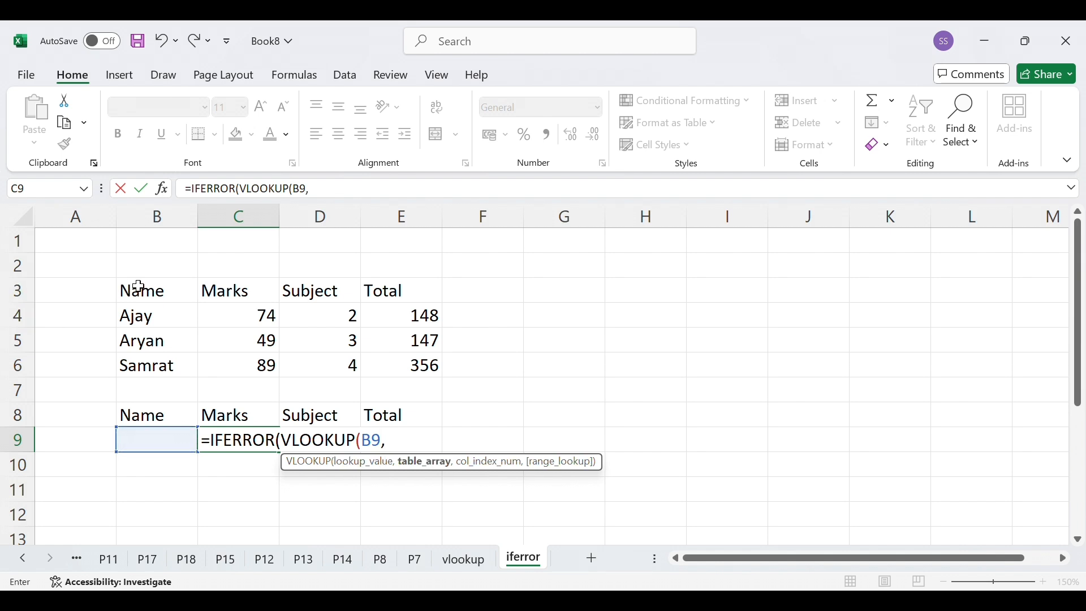
Complete the first VLOOKUP with table array B3:E6, column index 2 and range lookup 0.
{"action": "left_click_drag", "start_coordinate": [138, 287], "coordinate": [408, 360]}
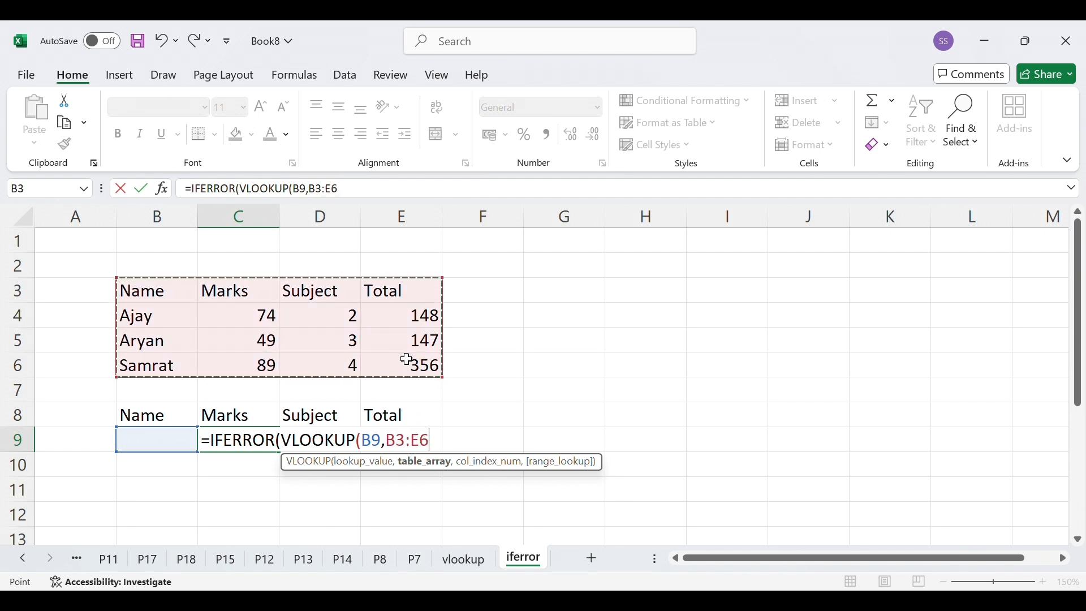
{"action": "type", "text": ","}
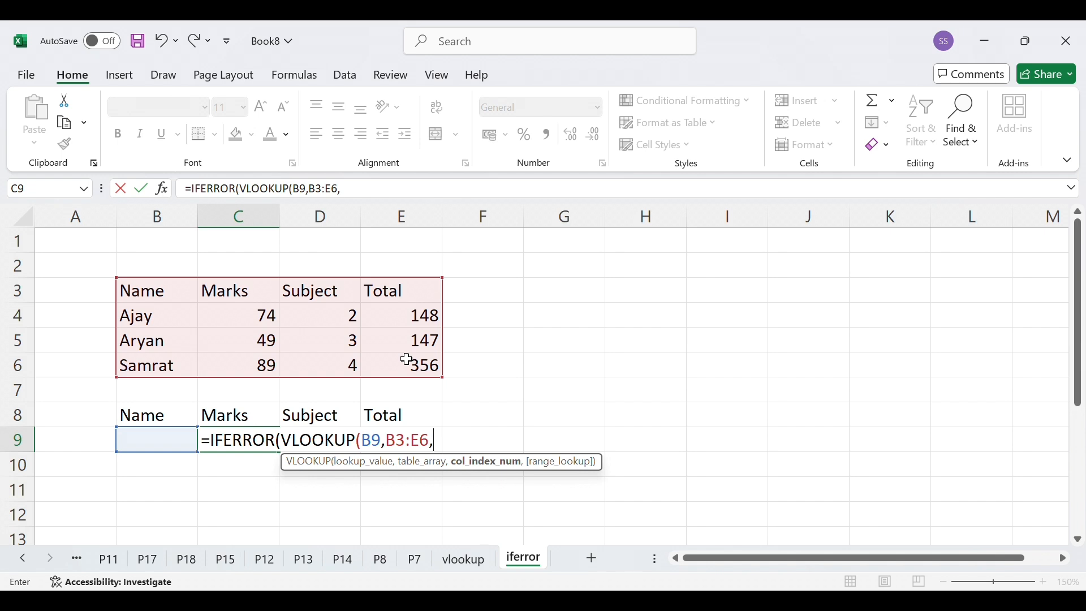
{"action": "type", "text": "2"}
{"action": "type", "text": ","}
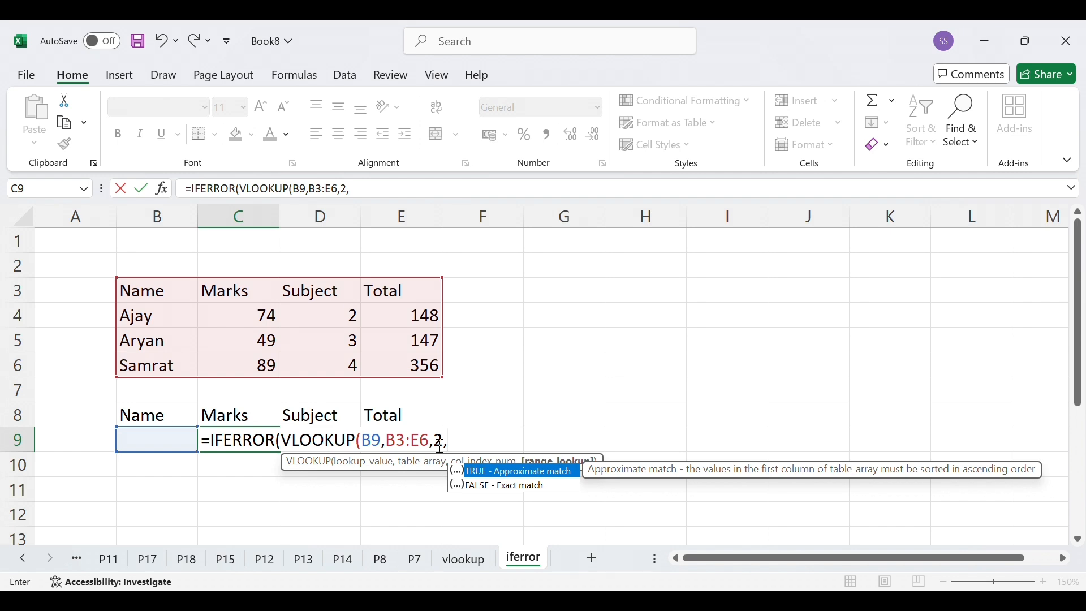
{"action": "type", "text": "0)"}
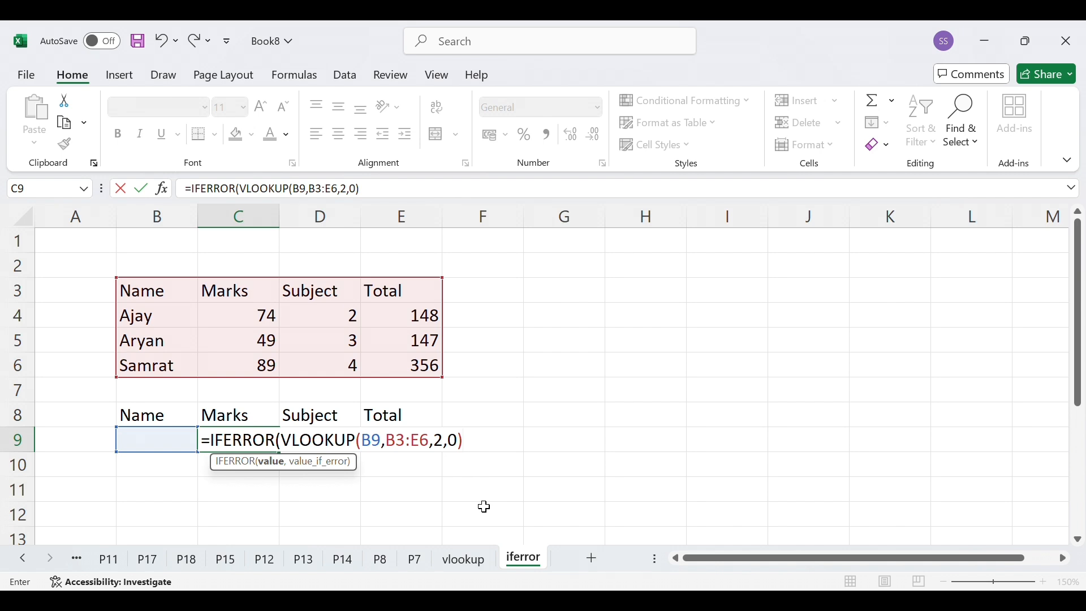
Nest a second IFERROR as the value if error, containing a VLOOKUP with B9 as its lookup value.
{"action": "type", "text": ","}
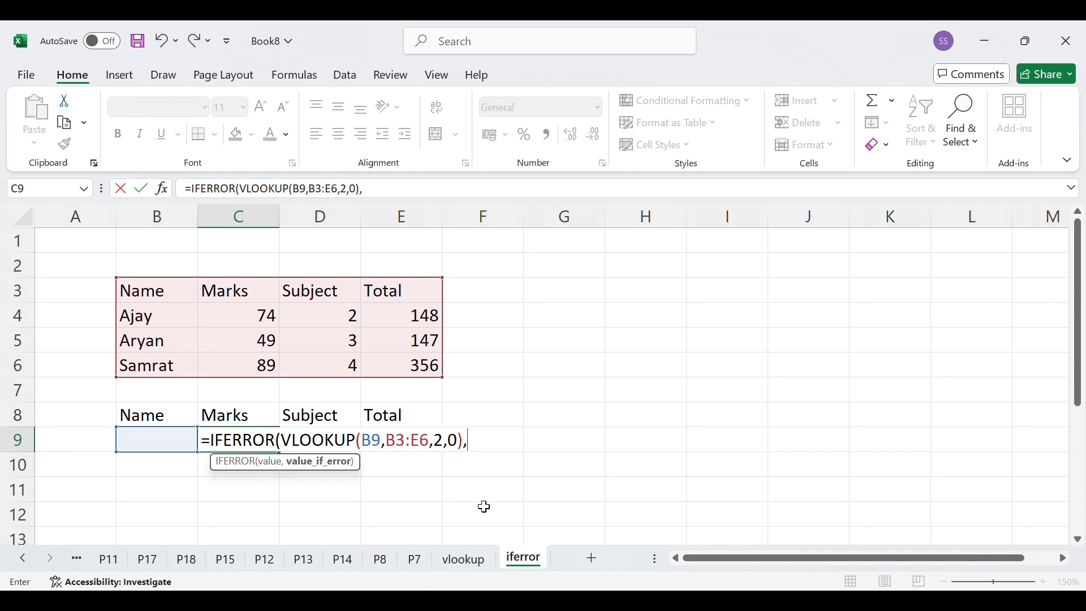
{"action": "type", "text": "if"}
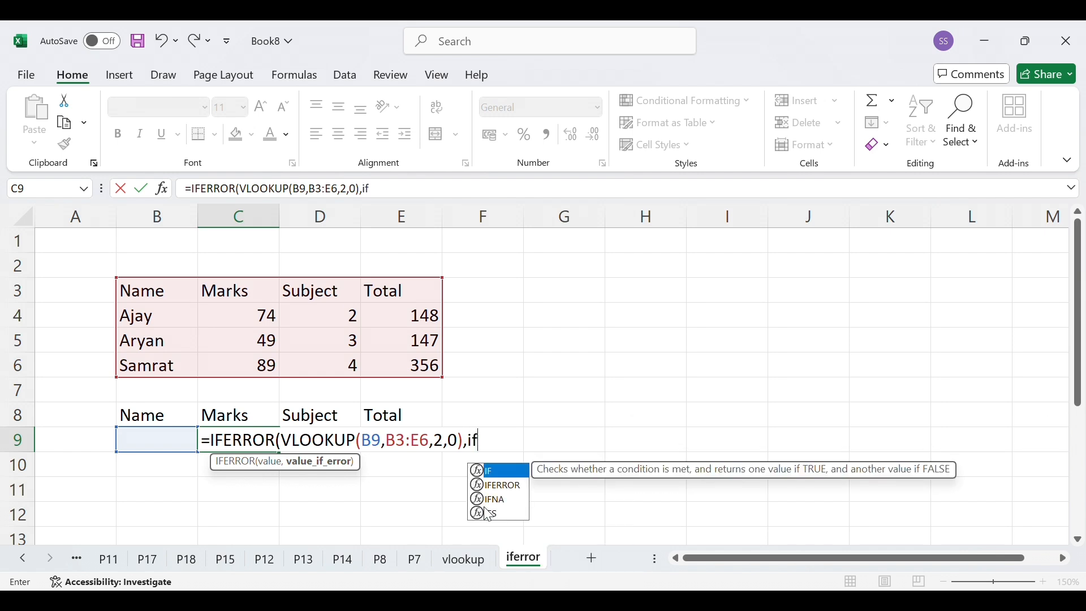
{"action": "double_click", "coordinate": [511, 485]}
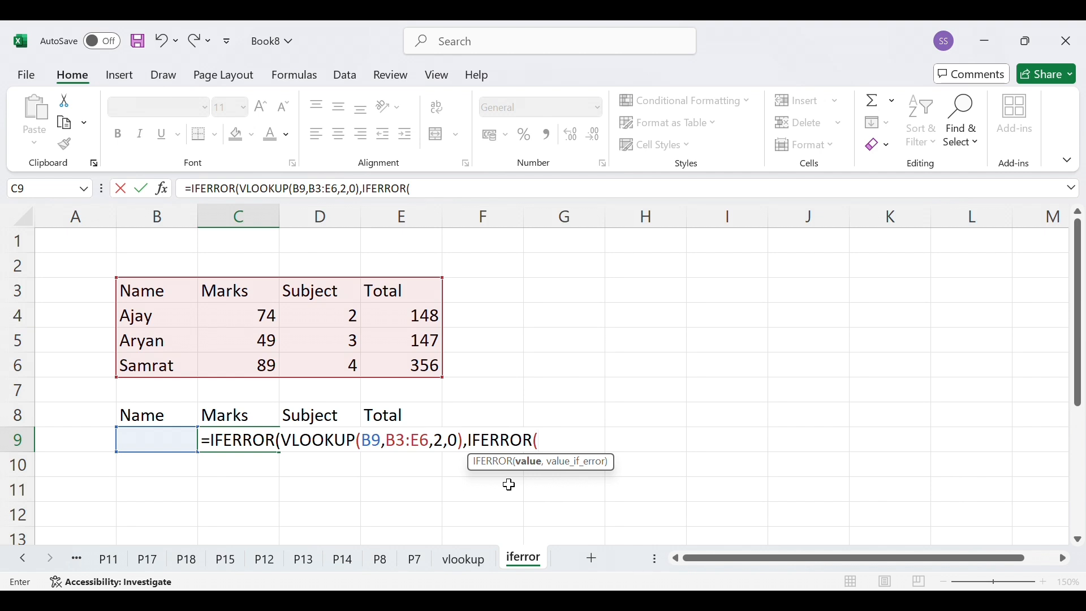
{"action": "type", "text": "vl"}
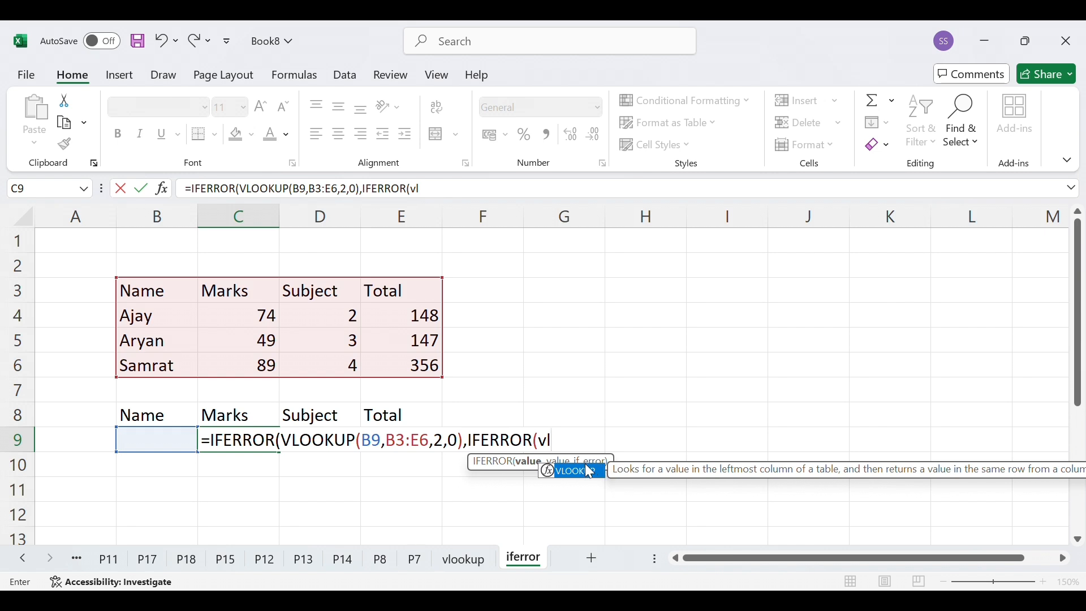
{"action": "double_click", "coordinate": [589, 469]}
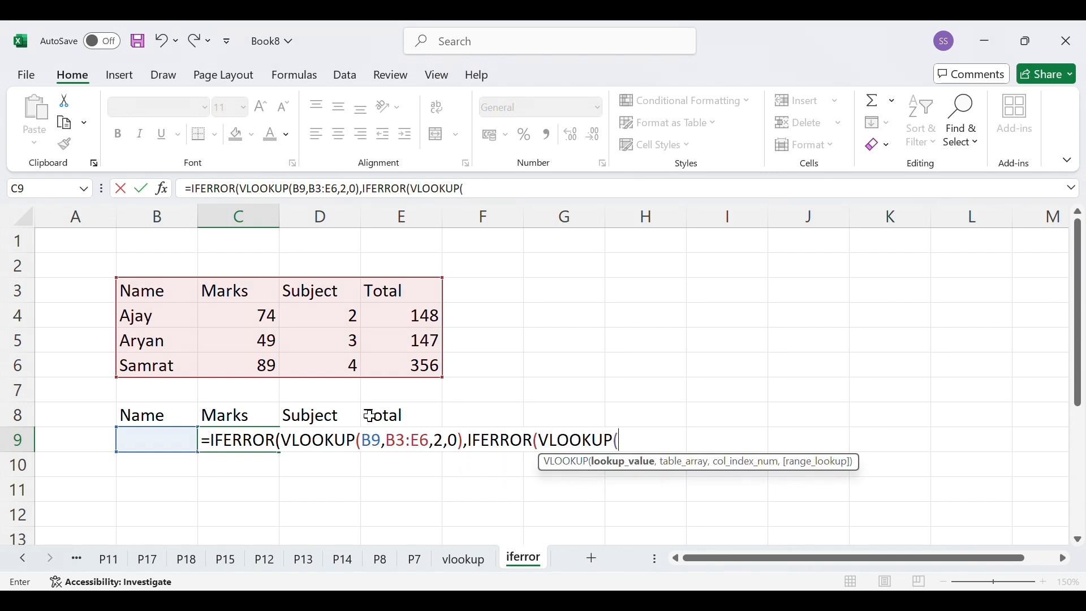
{"action": "left_click", "coordinate": [158, 434]}
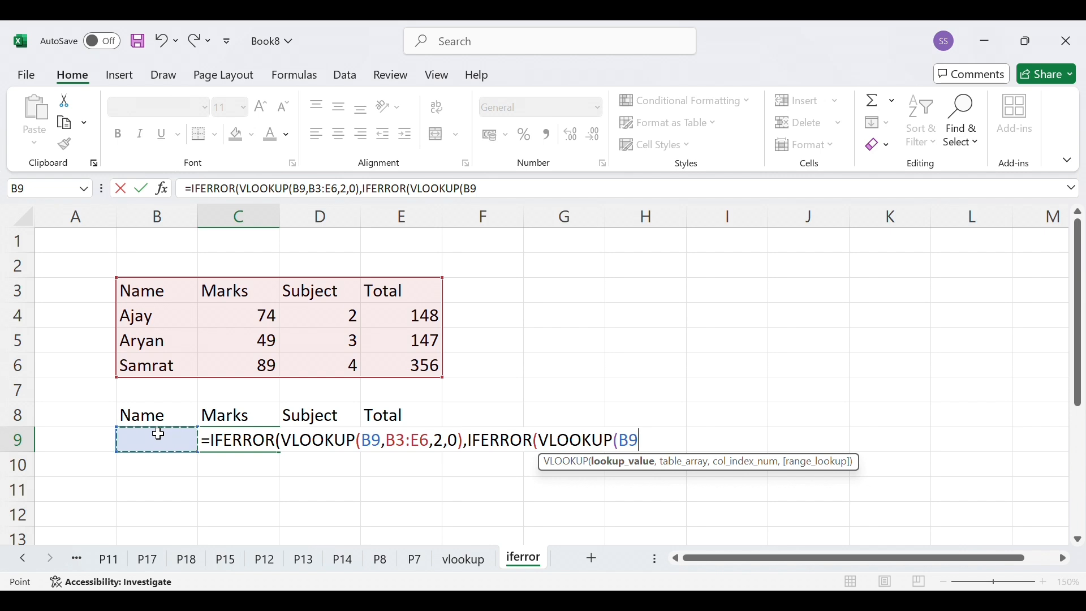
{"action": "type", "text": ","}
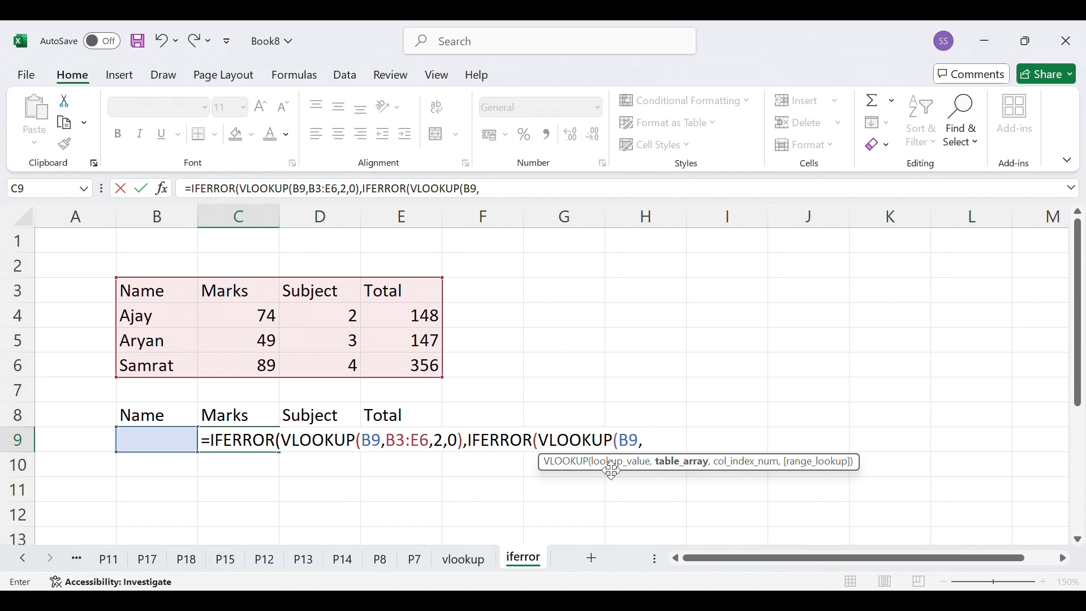
Complete the second VLOOKUP with B3:E7 of the vlookup sheet as table array, column index 2 and range lookup 0.
{"action": "left_click", "coordinate": [474, 562]}
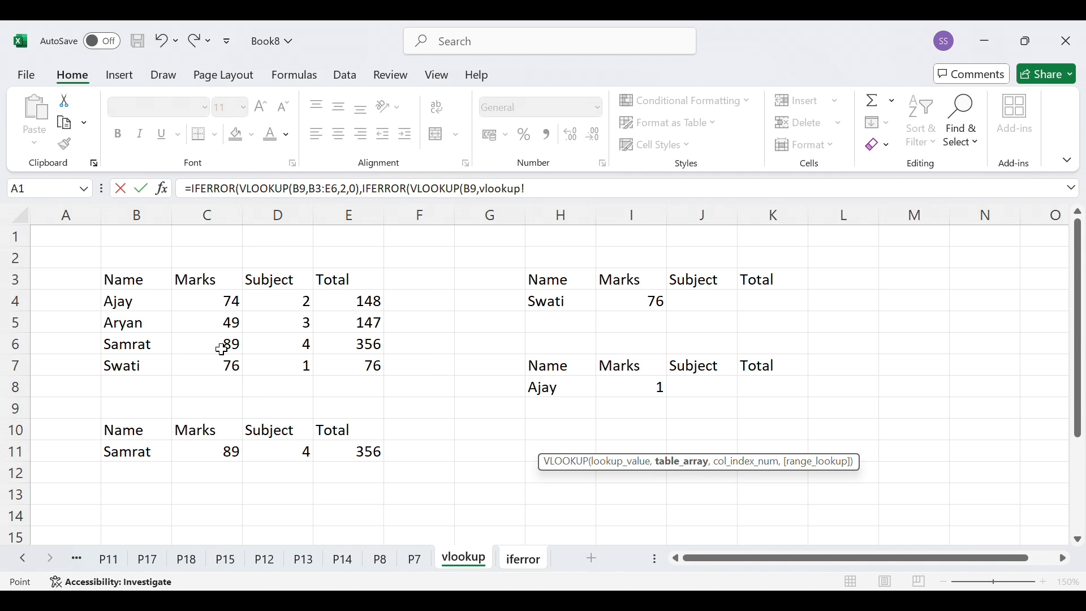
{"action": "left_click", "coordinate": [129, 278]}
{"action": "left_click_drag", "start_coordinate": [171, 302], "coordinate": [344, 366]}
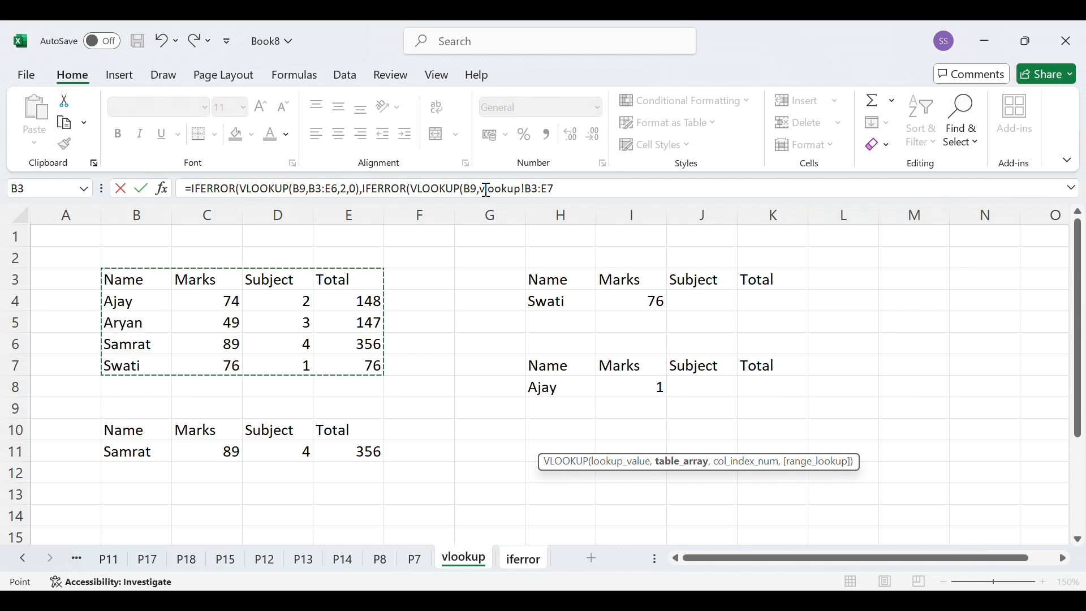
{"action": "left_click", "coordinate": [567, 190]}
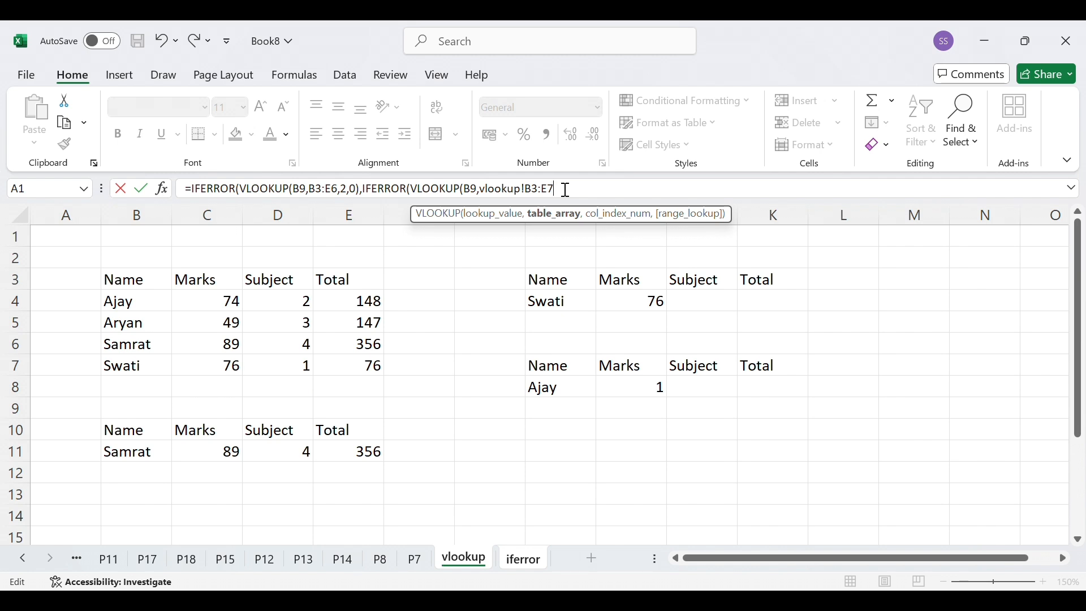
{"action": "type", "text": ","}
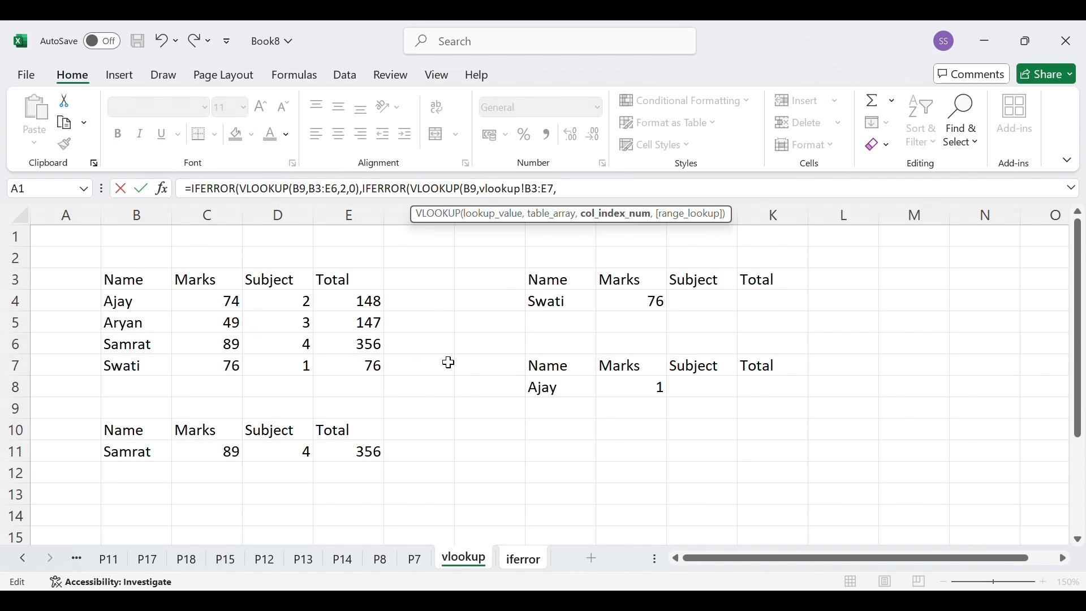
{"action": "type", "text": "2,0"}
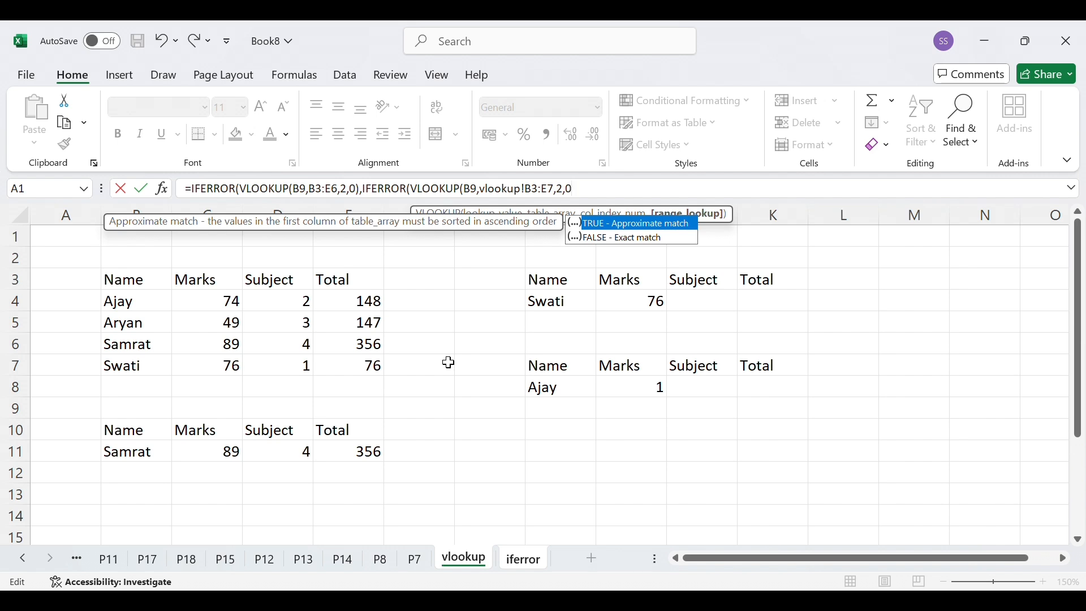
{"action": "type", "text": ")"}
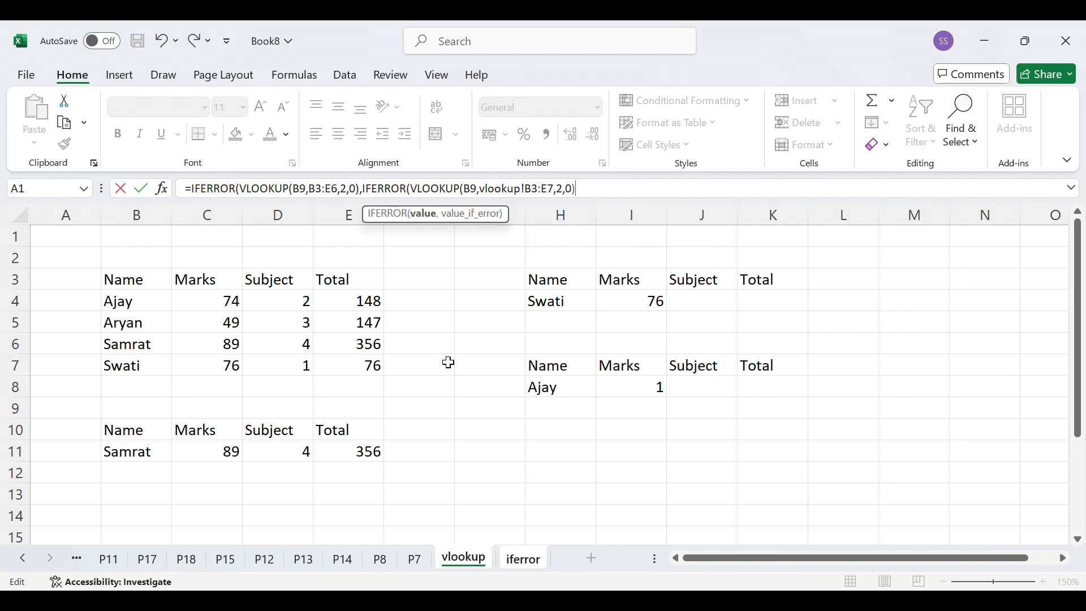
Set "No Record" as the inner IFERROR's value if error, close both IFERROR functions and enter the formula.
{"action": "type", "text": ","}
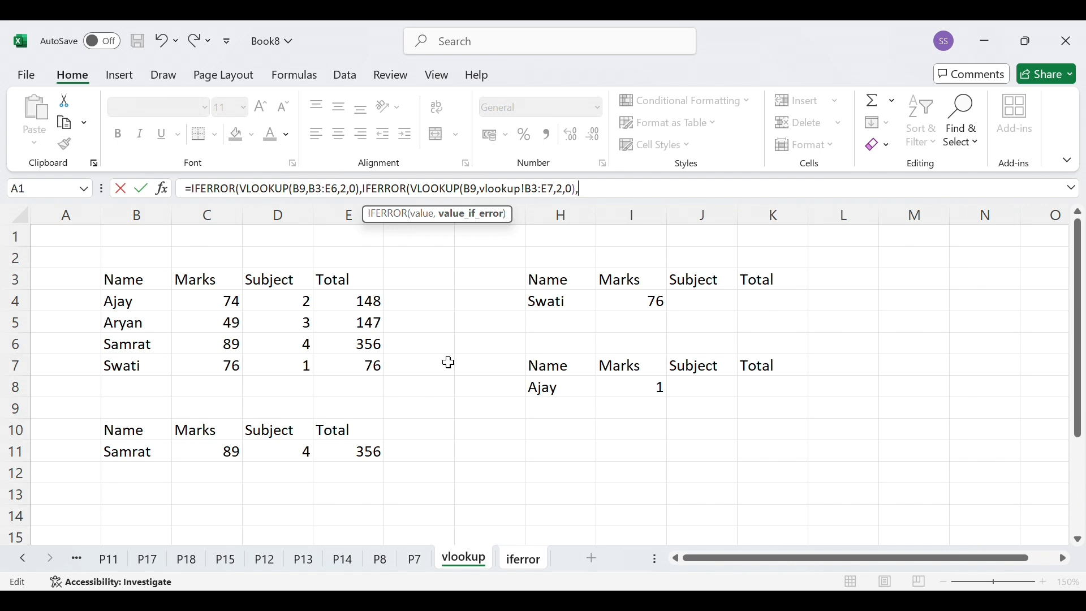
{"action": "type", "text": "\"No Record\""}
{"action": "type", "text": ")"}
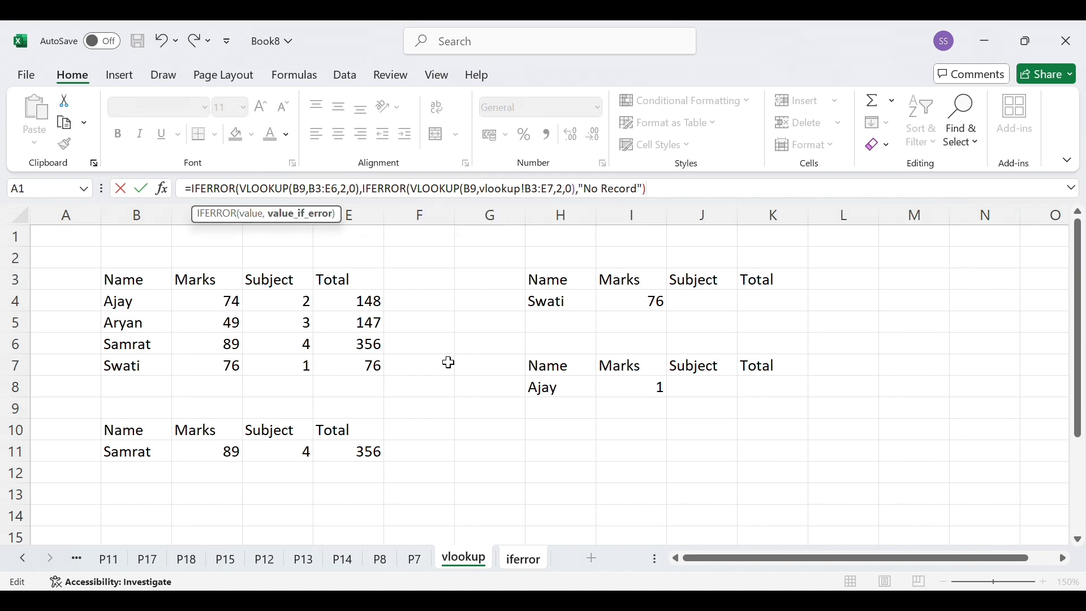
{"action": "type", "text": ")"}
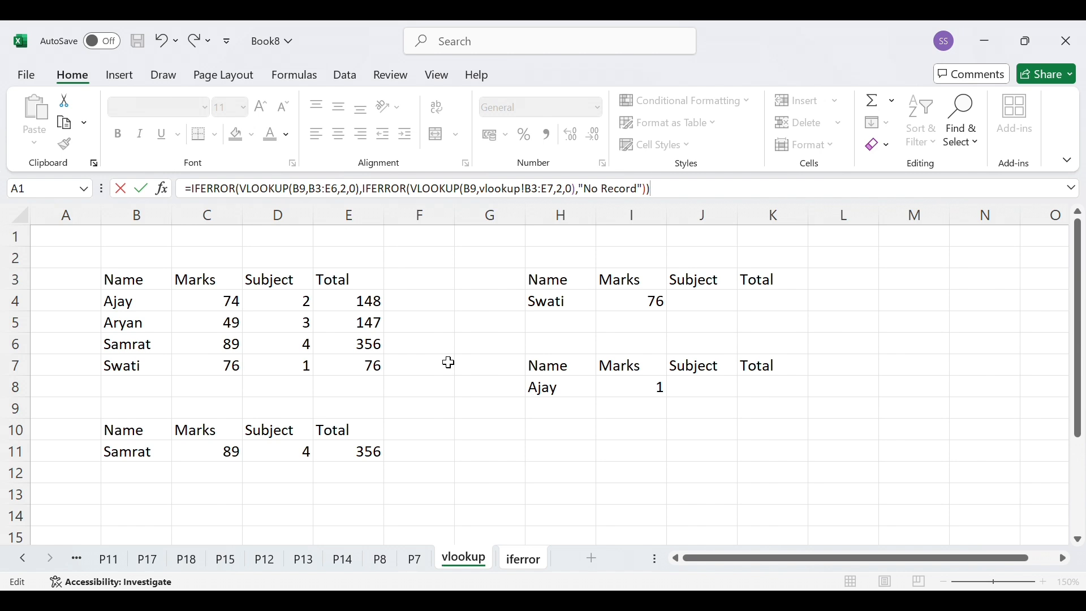
{"action": "key", "text": "Return"}
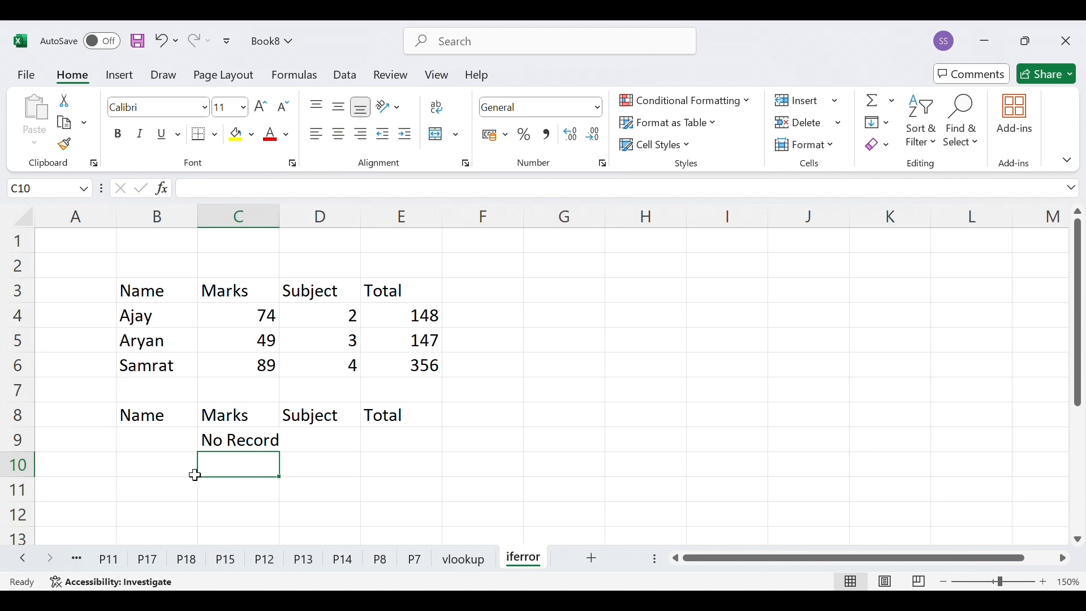
Enter the student name from B4 in B9 to test the nested formula.
{"action": "left_click", "coordinate": [173, 440]}
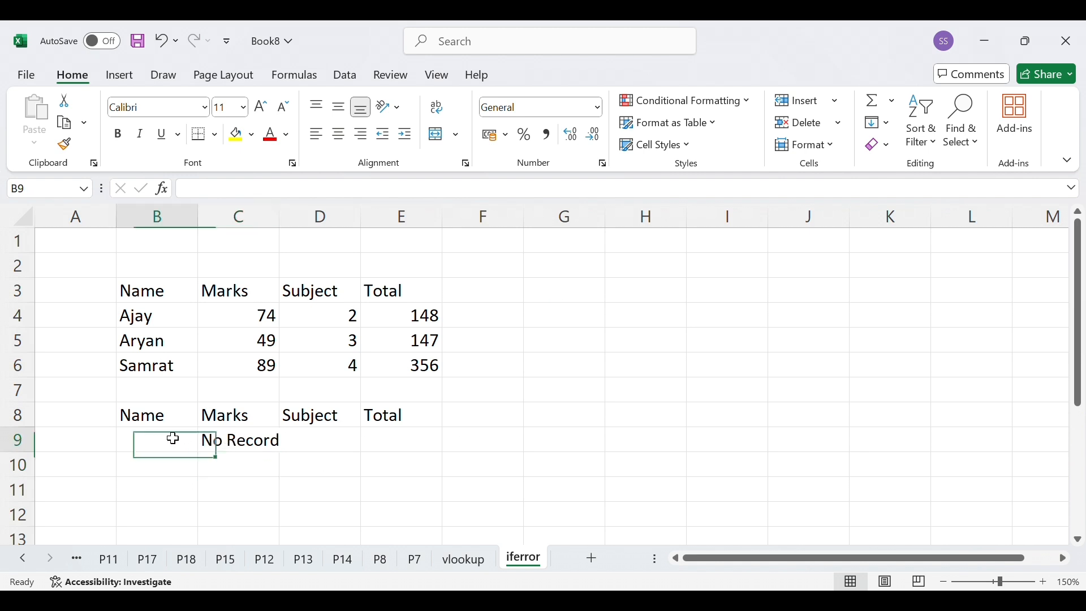
{"action": "type", "text": "Ajay"}
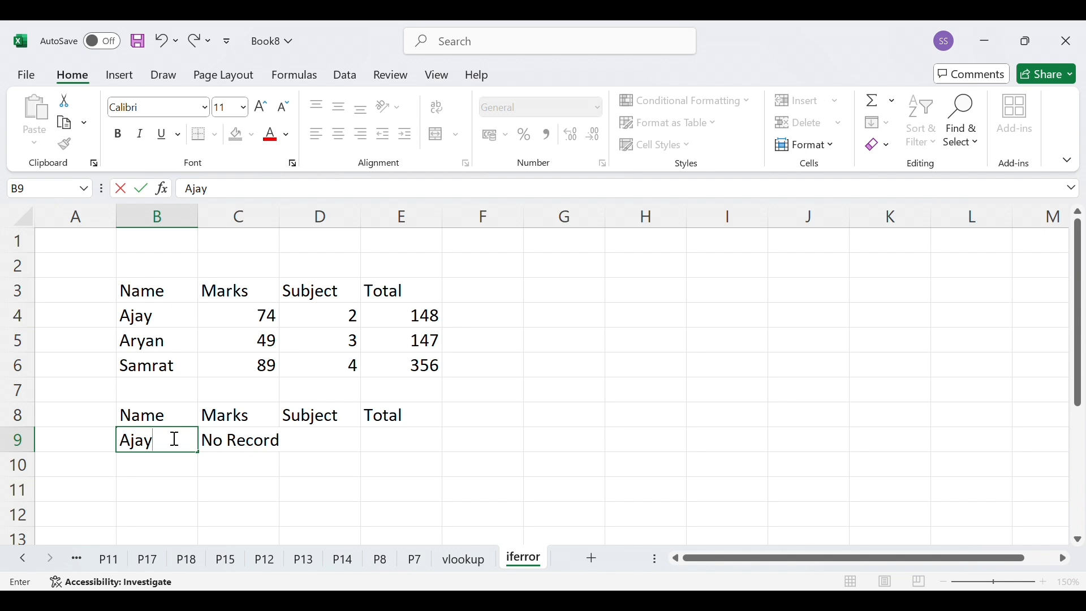
{"action": "key", "text": "Return"}
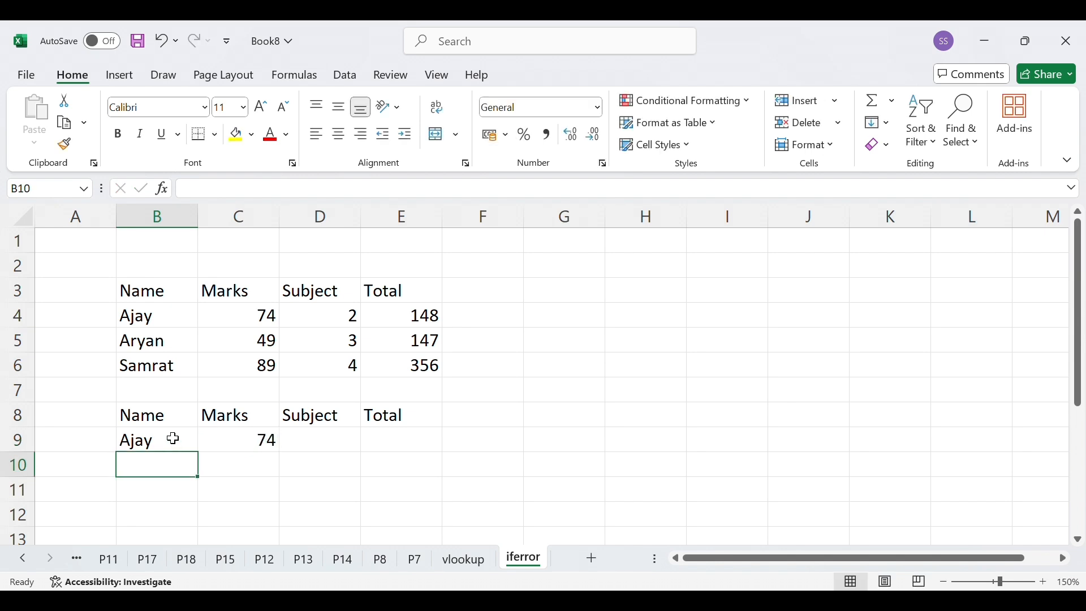
Fill the nested IFERROR formula from C9 across to D9:E9 and inspect the copied formula in D9.
{"action": "left_click", "coordinate": [226, 437]}
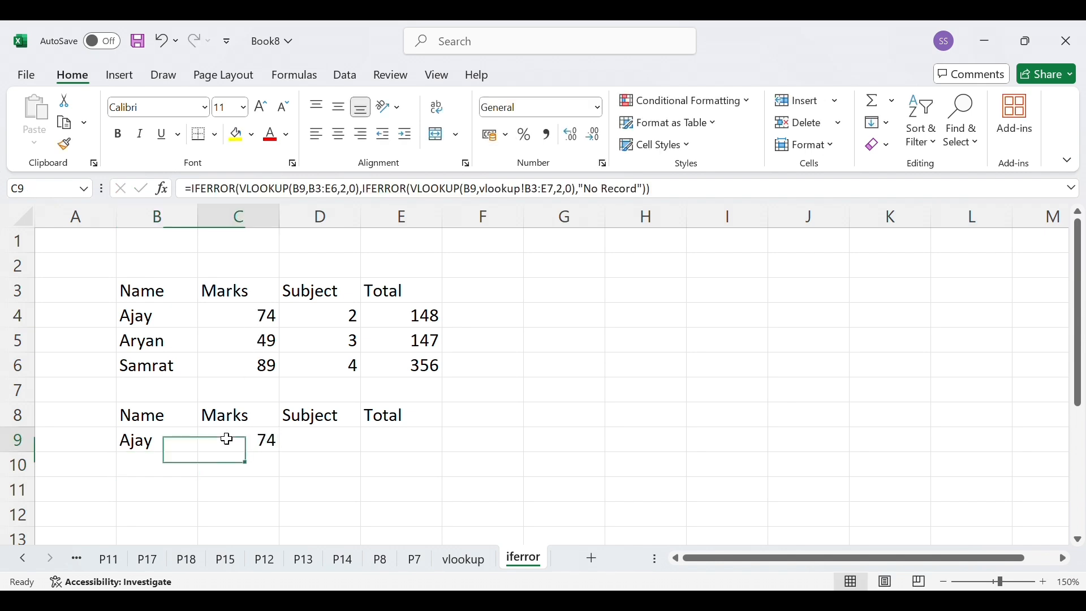
{"action": "left_click_drag", "start_coordinate": [277, 455], "coordinate": [442, 451]}
{"action": "left_click", "coordinate": [350, 444]}
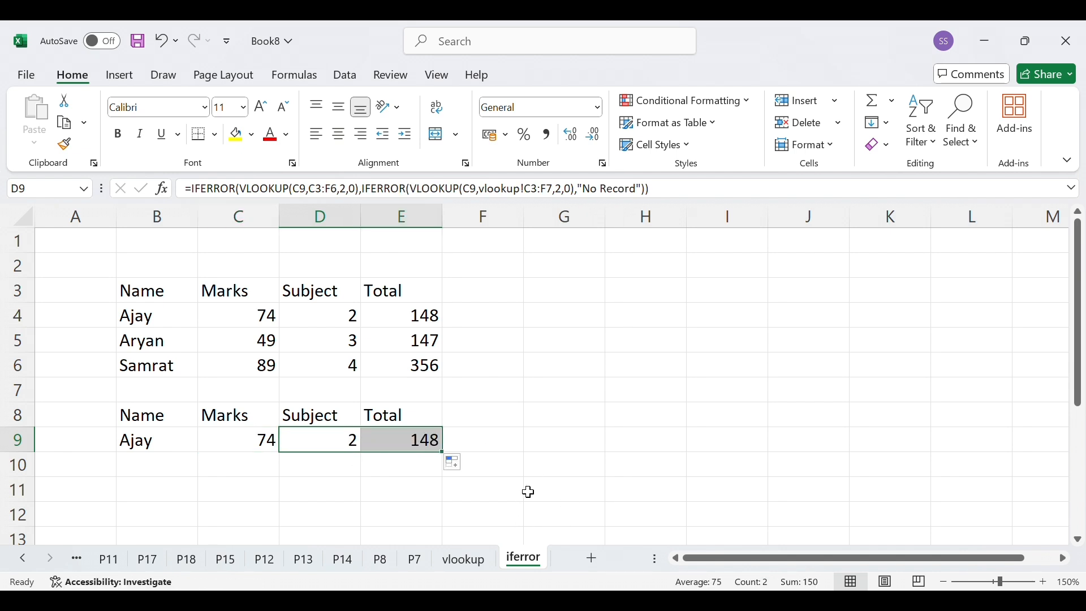
Enter the student name from B7 of the vlookup sheet in B9 of the iferror sheet and check it against the vlookup table.
{"action": "left_click", "coordinate": [160, 444]}
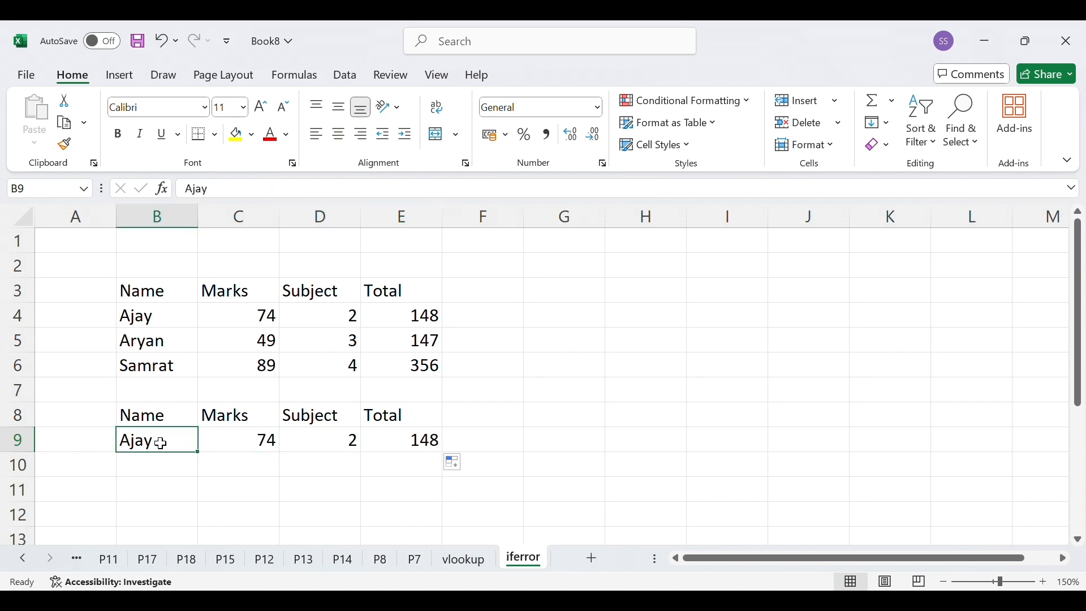
{"action": "key", "text": "F2"}
{"action": "type", "text": "Swati"}
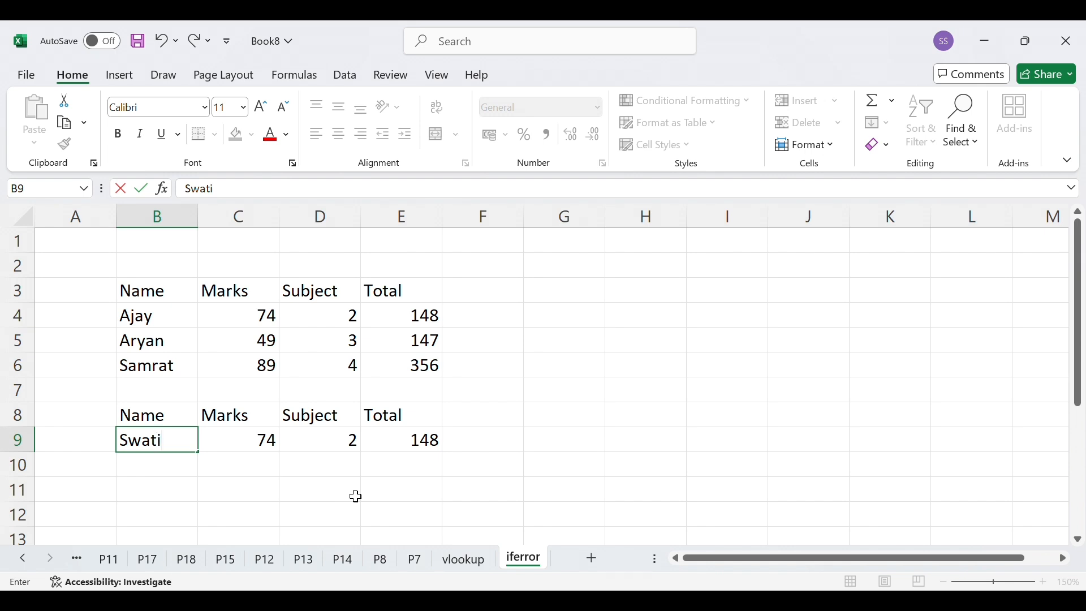
{"action": "key", "text": "Return"}
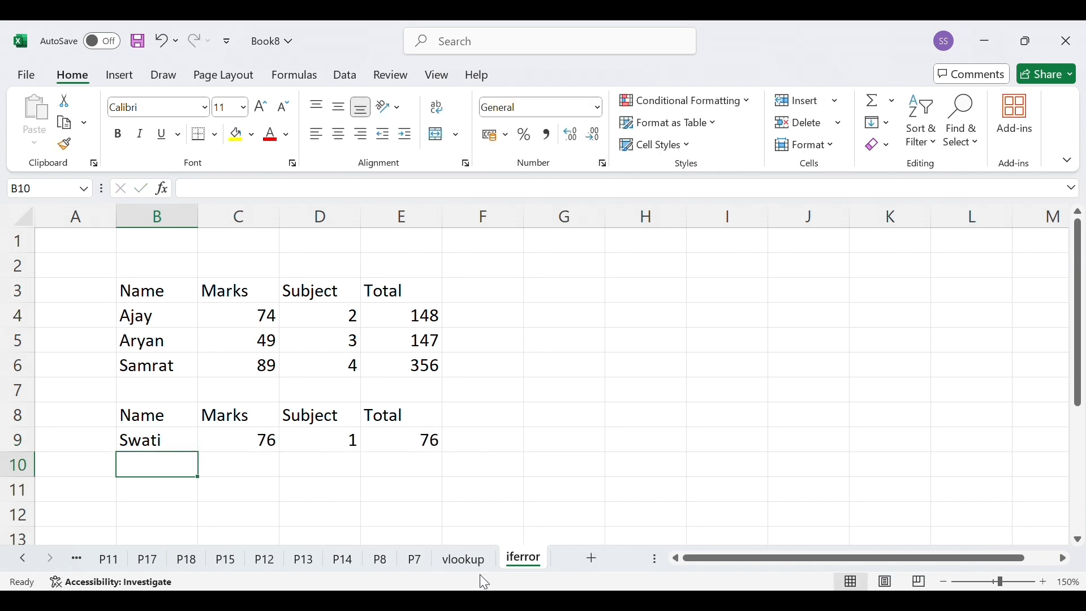
{"action": "left_click", "coordinate": [461, 563]}
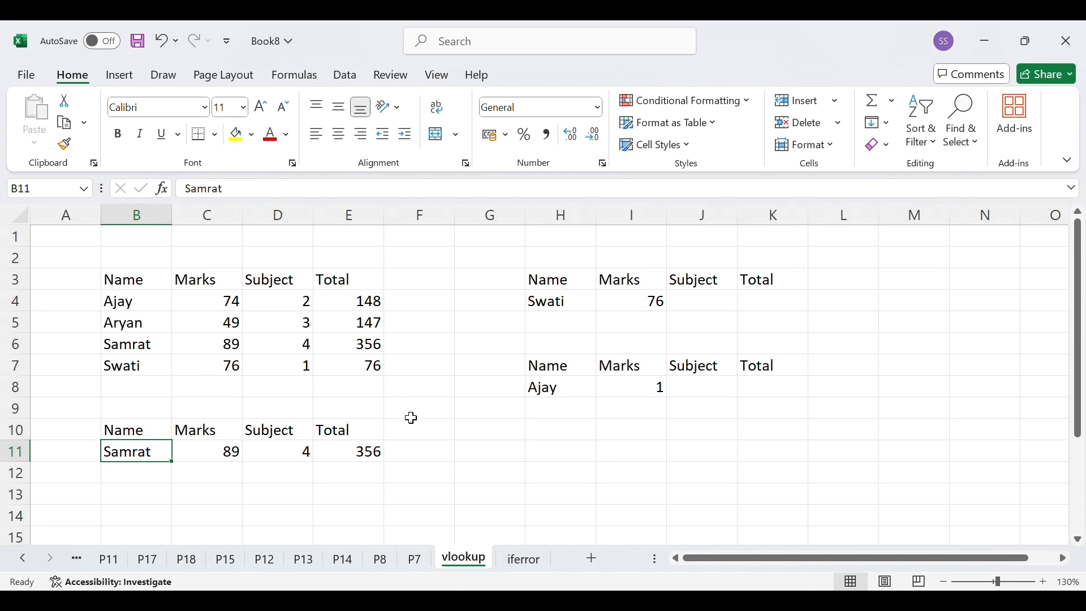
{"action": "left_click", "coordinate": [519, 566]}
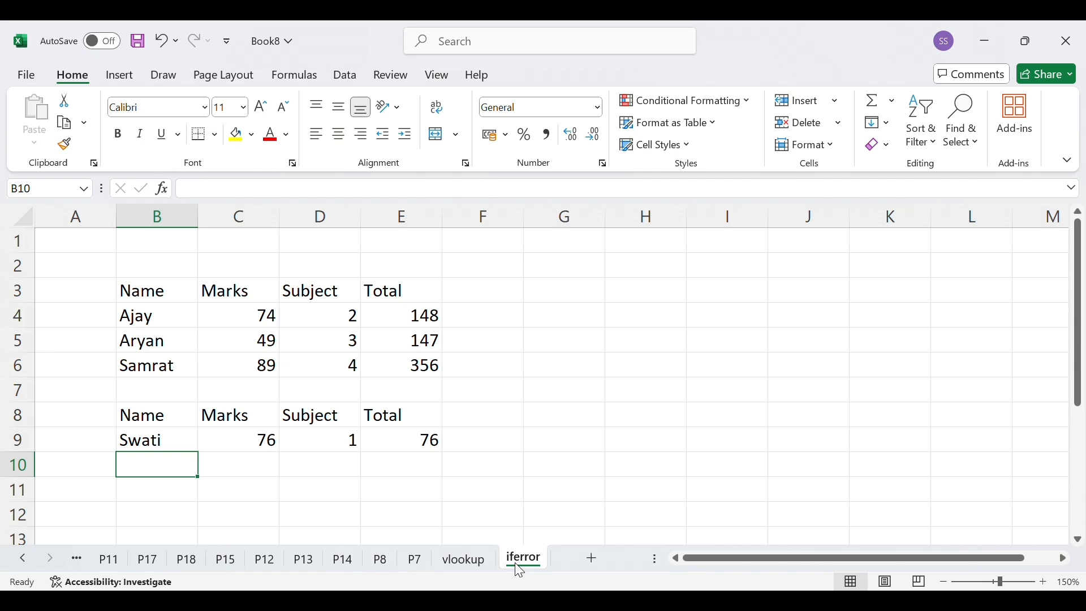
Replace the name in B9 of the iferror sheet with a student name missing from both tables to test the nested IFERROR fallback.
{"action": "left_click", "coordinate": [180, 447]}
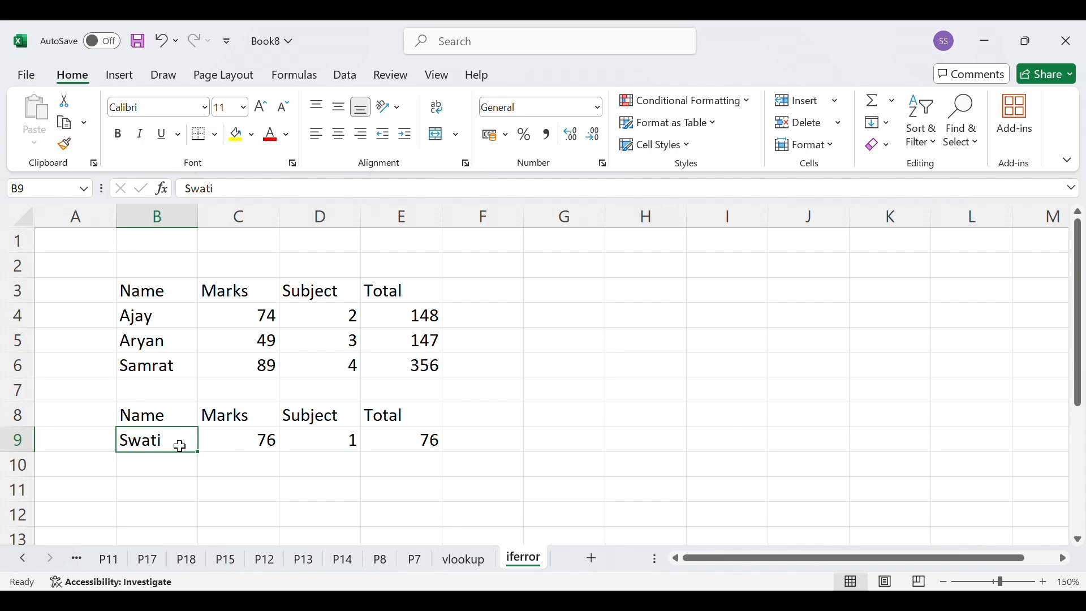
{"action": "type", "text": "Rahu"}
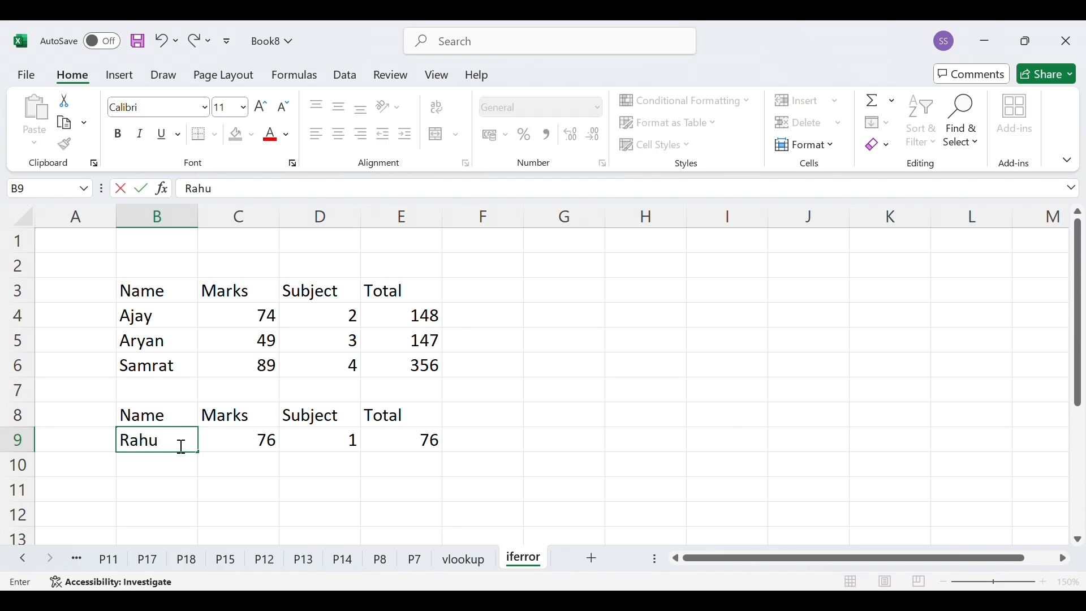
{"action": "type", "text": ";"}
{"action": "key", "text": "BackSpace"}
{"action": "type", "text": "l"}
{"action": "key", "text": "Return"}
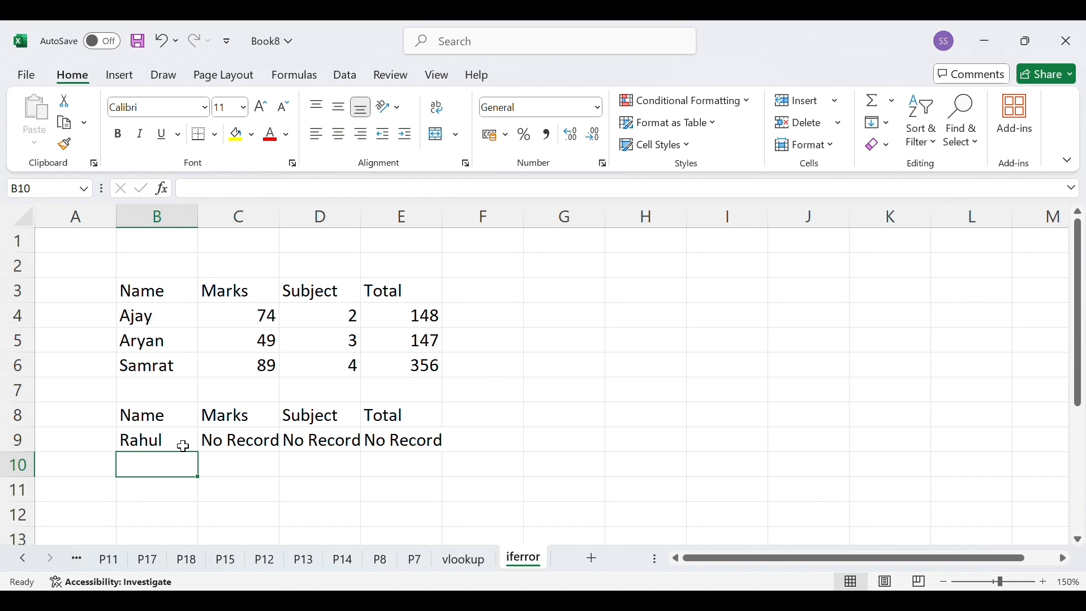